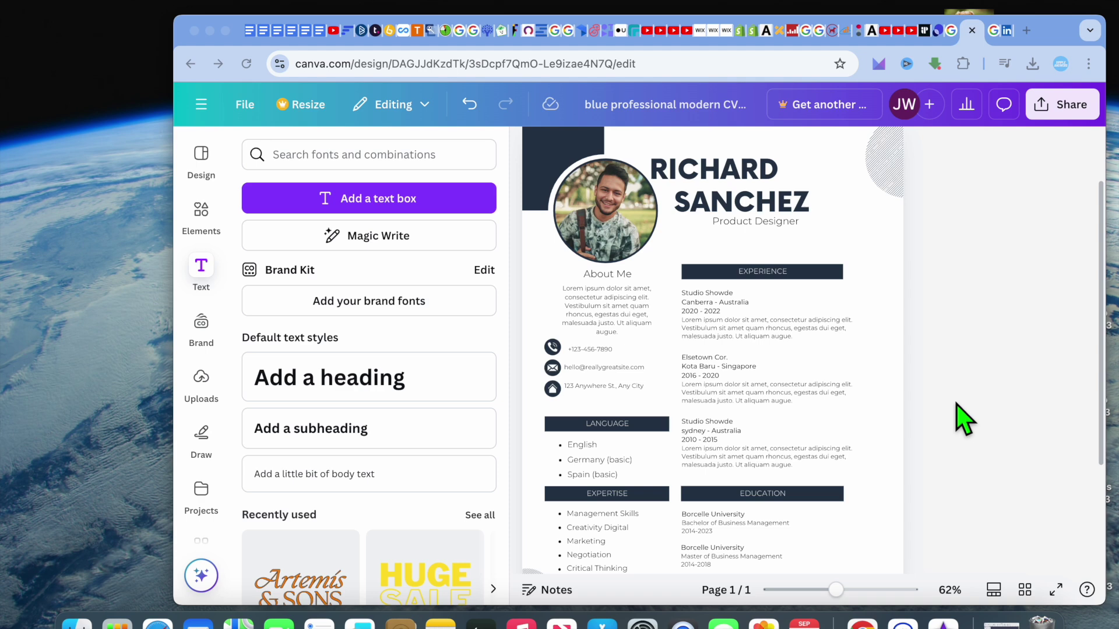
Step: Pick Freepik's round blue LinkedIn logo from the 'LinkedIn logo for resume' image results
{"action": "scroll", "coordinate": [963, 419], "scroll_direction": "down", "scroll_amount": 3}
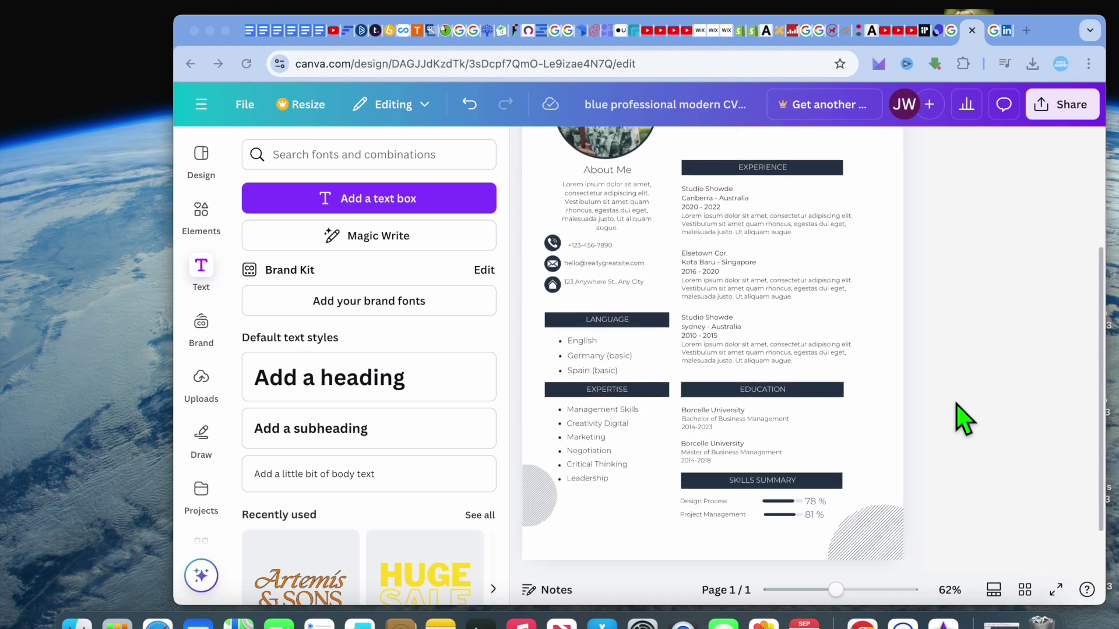
{"action": "scroll", "coordinate": [963, 418], "scroll_direction": "up", "scroll_amount": 2}
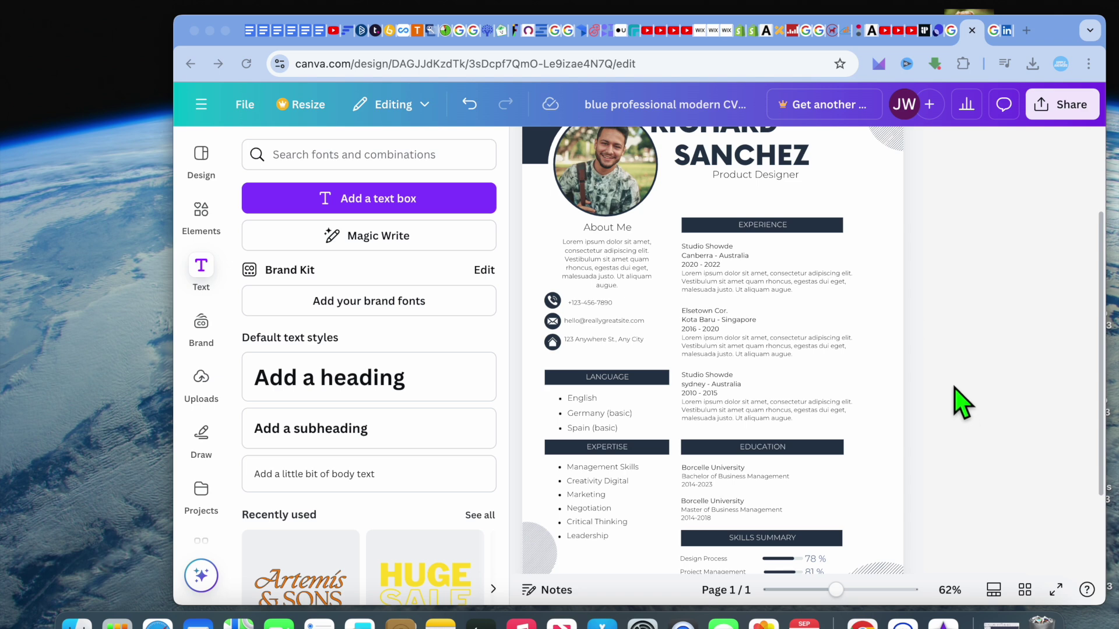
{"action": "scroll", "coordinate": [956, 389], "scroll_direction": "up", "scroll_amount": 1}
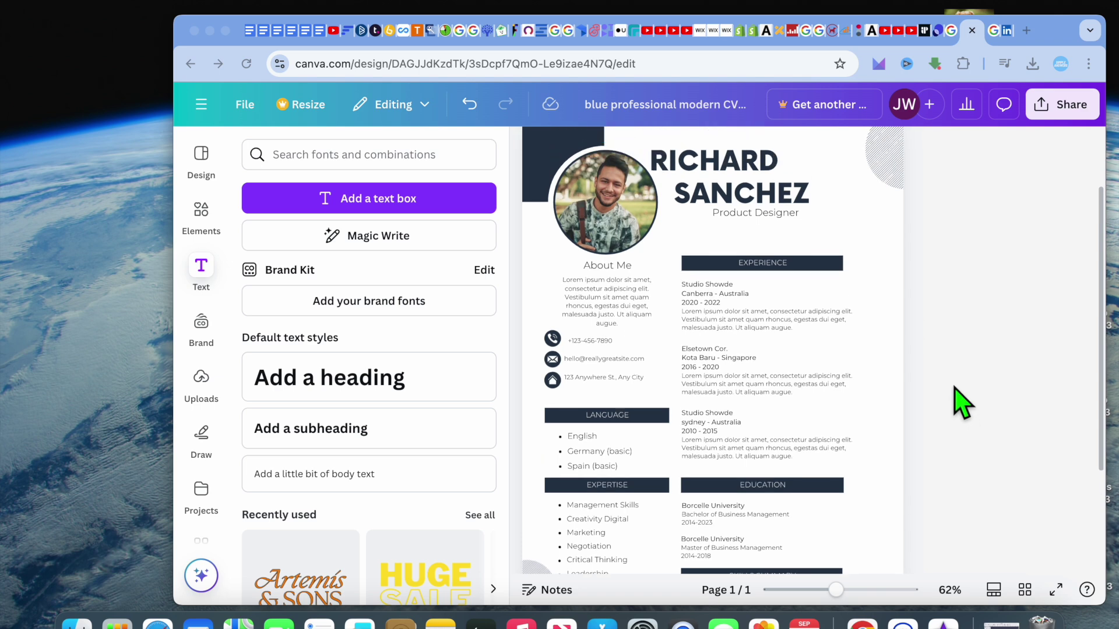
{"action": "scroll", "coordinate": [963, 403], "scroll_direction": "down", "scroll_amount": 1}
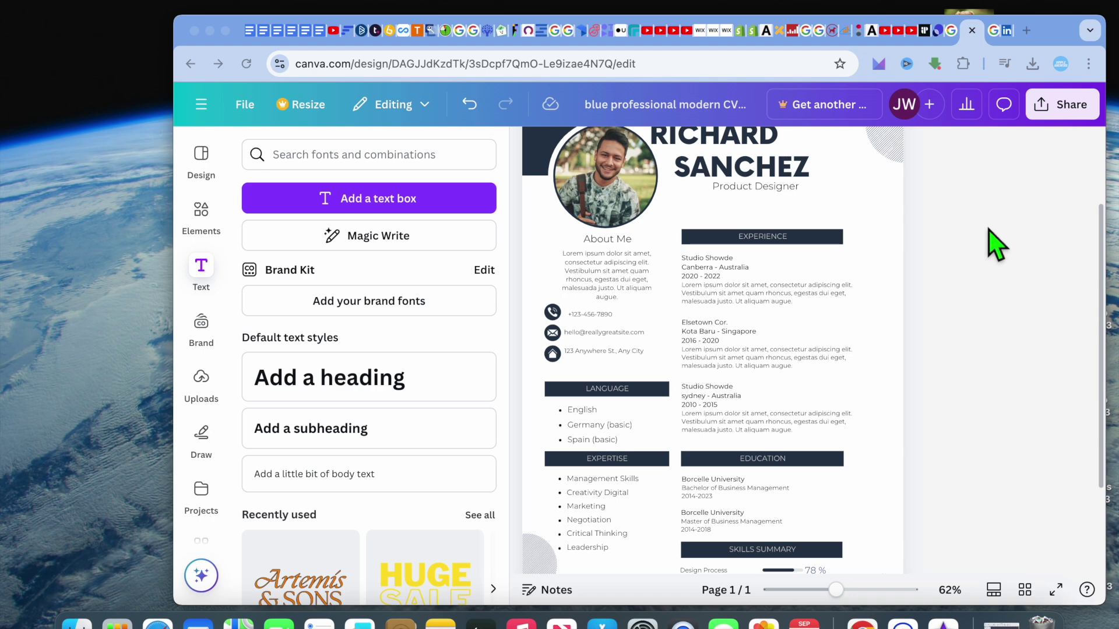
{"action": "left_click", "coordinate": [1000, 32]}
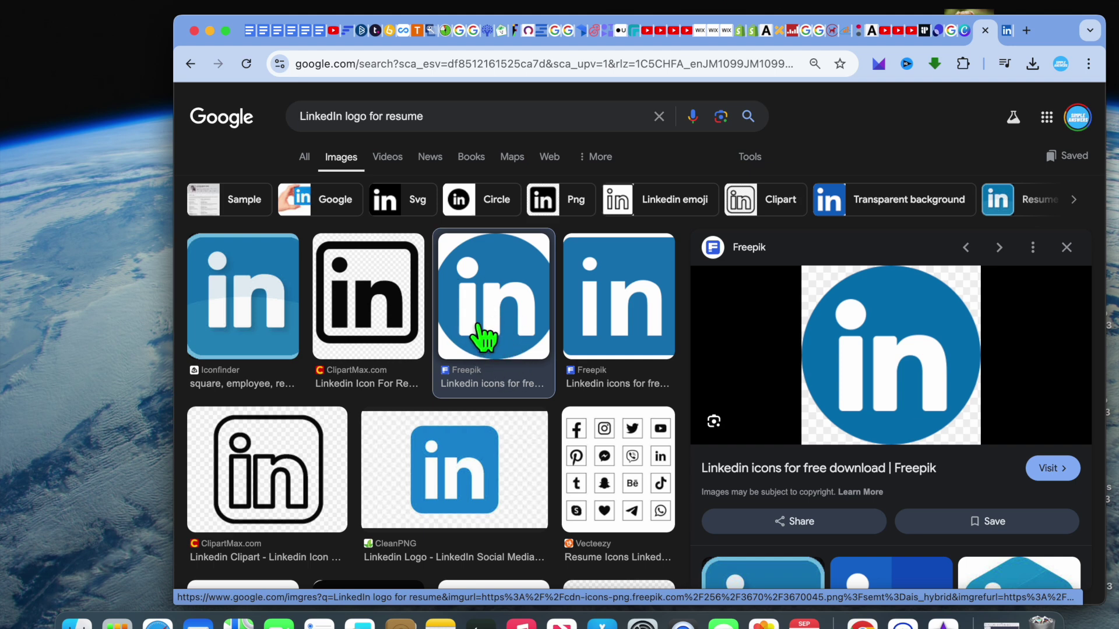
{"action": "right_click", "coordinate": [855, 376]}
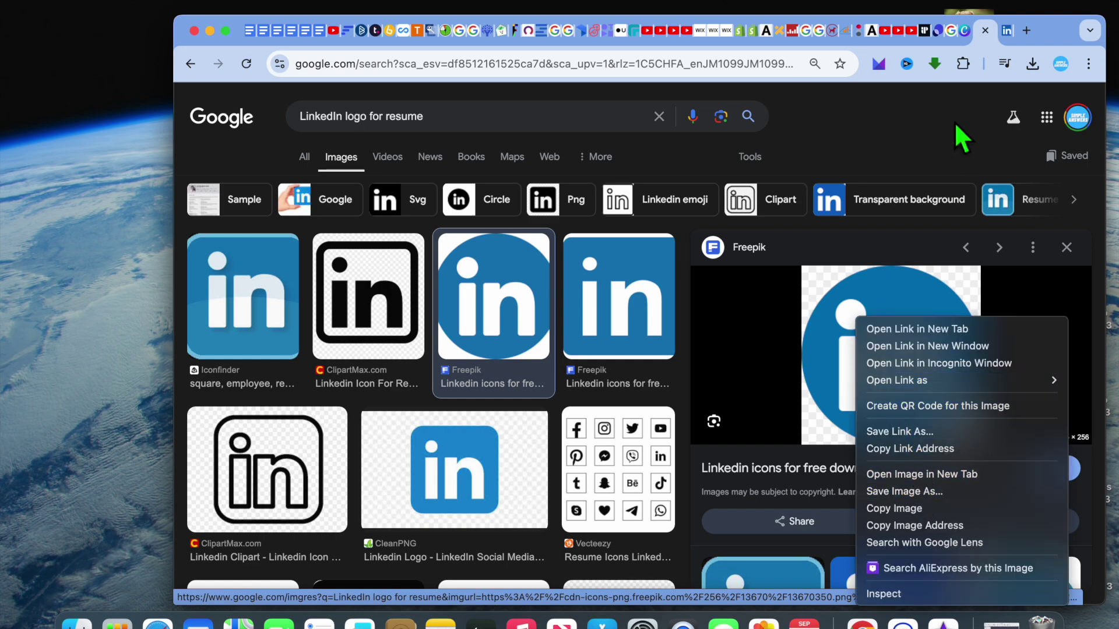
{"action": "left_click", "coordinate": [967, 35]}
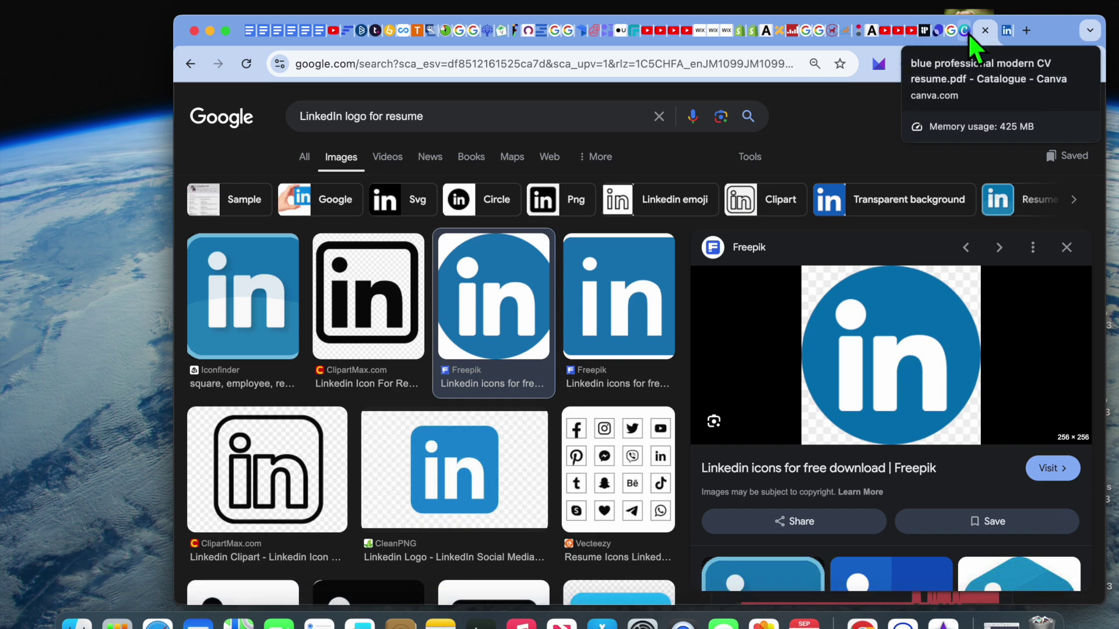
{"action": "left_click", "coordinate": [966, 33]}
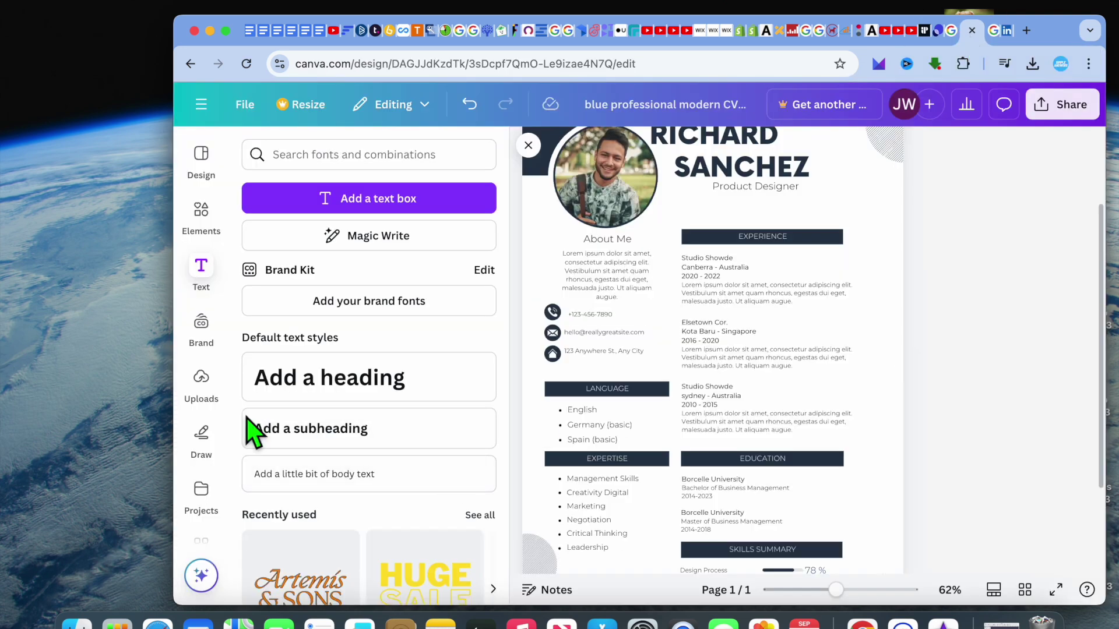
Step: Upload the LinkedIn logo file 3670045.png from Downloads into Canva's uploads
{"action": "left_click", "coordinate": [199, 384]}
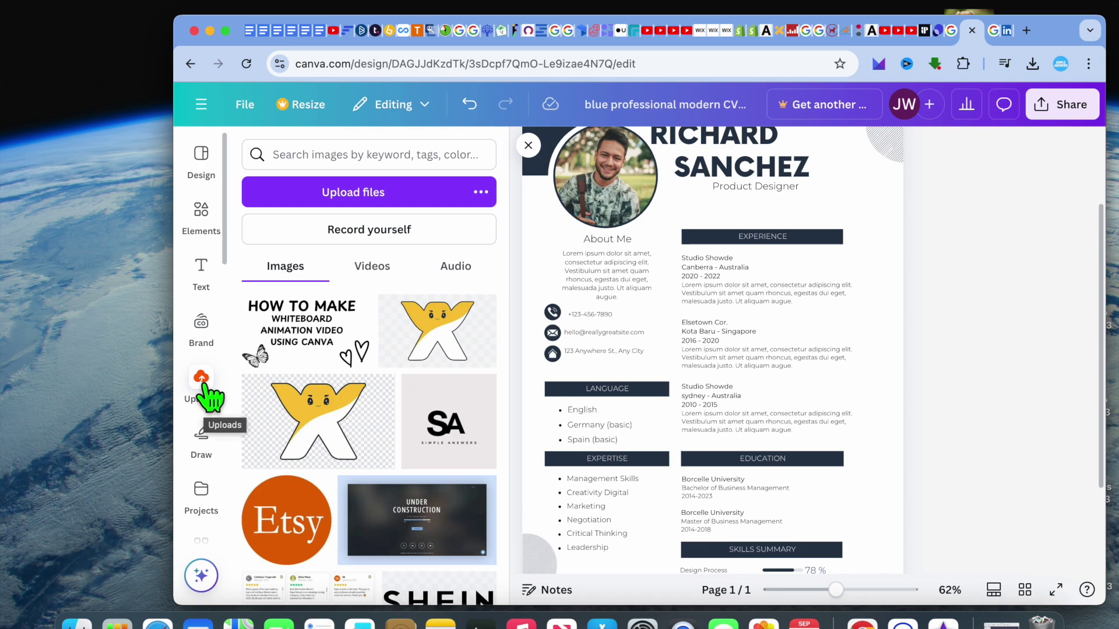
{"action": "left_click", "coordinate": [347, 192]}
{"action": "left_click", "coordinate": [509, 207]}
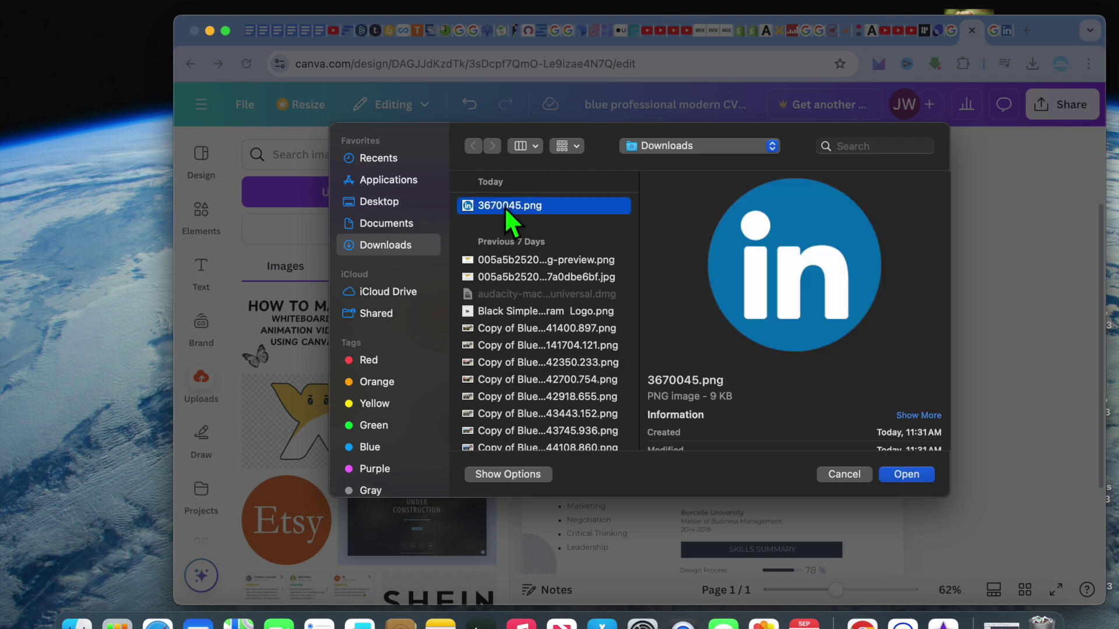
{"action": "left_click", "coordinate": [913, 476]}
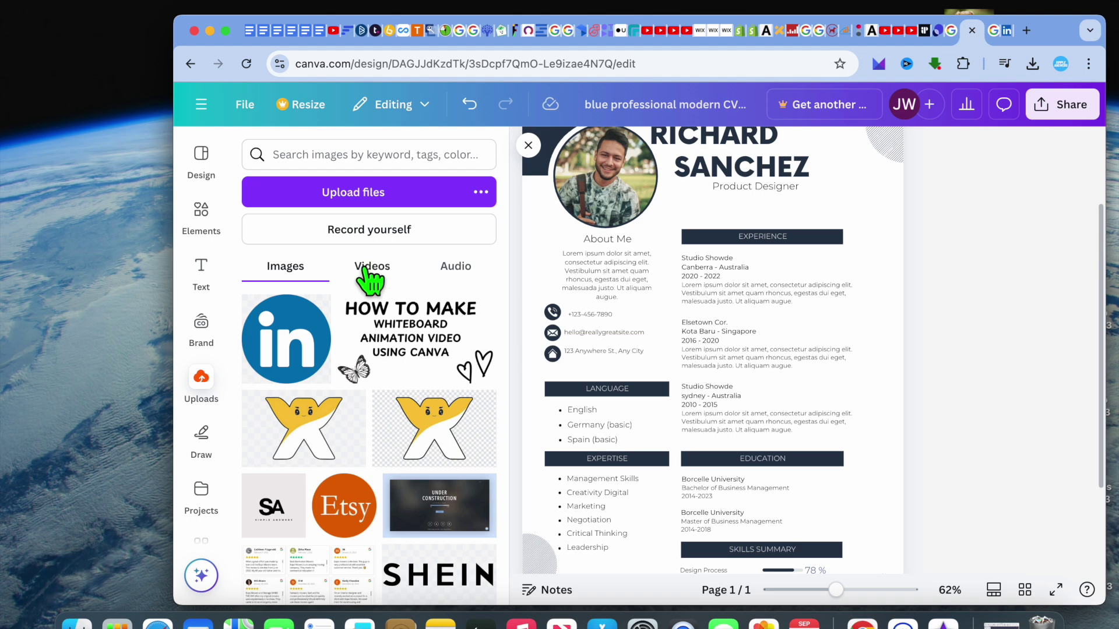
Step: Search Elements for 'circle frame' and add a round circle frame to the page
{"action": "left_click", "coordinate": [202, 217]}
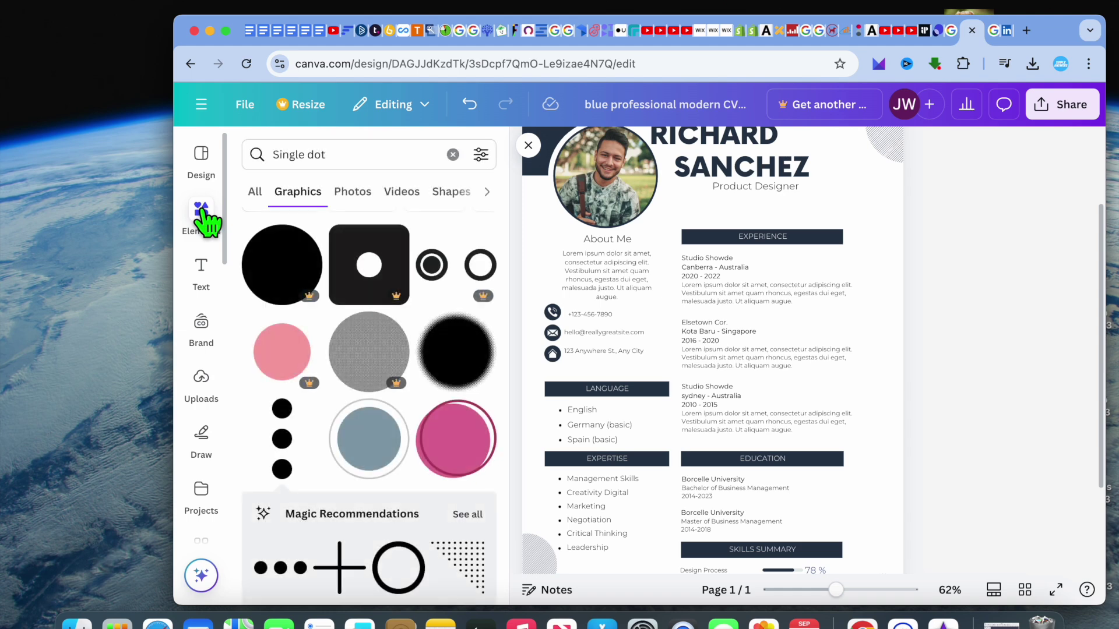
{"action": "left_click", "coordinate": [453, 154]}
{"action": "left_click", "coordinate": [329, 165]}
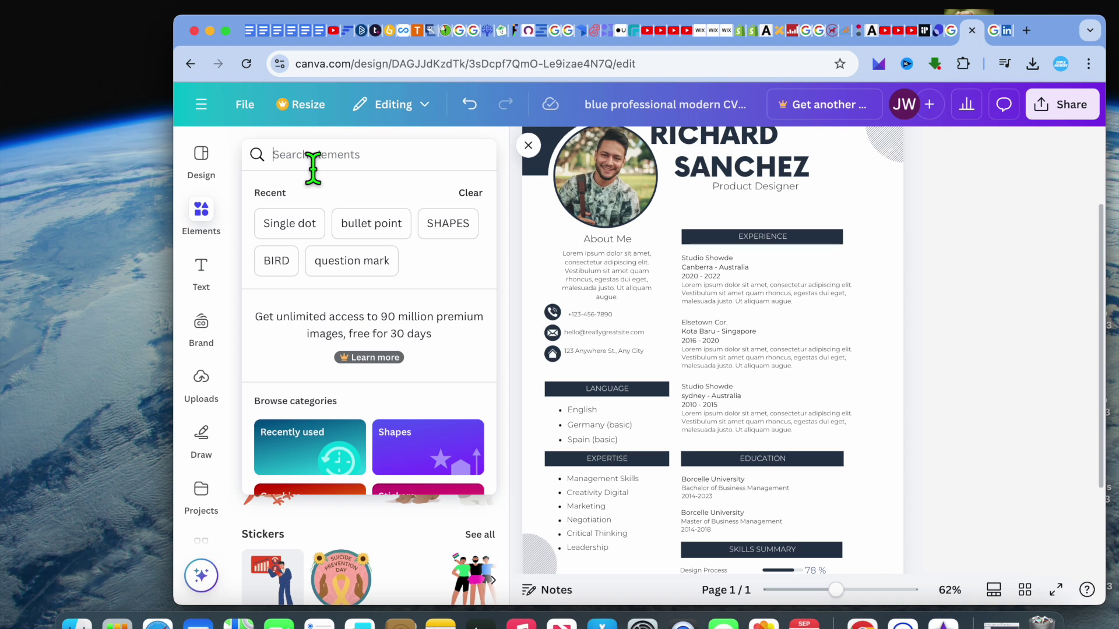
{"action": "type", "text": "ci"}
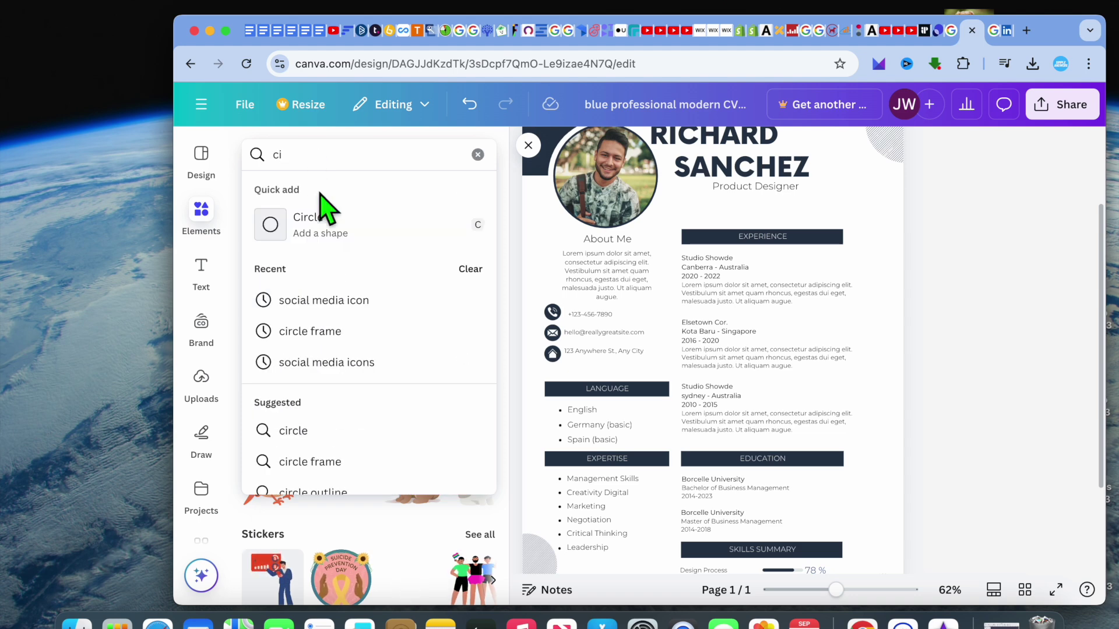
{"action": "left_click", "coordinate": [300, 331]}
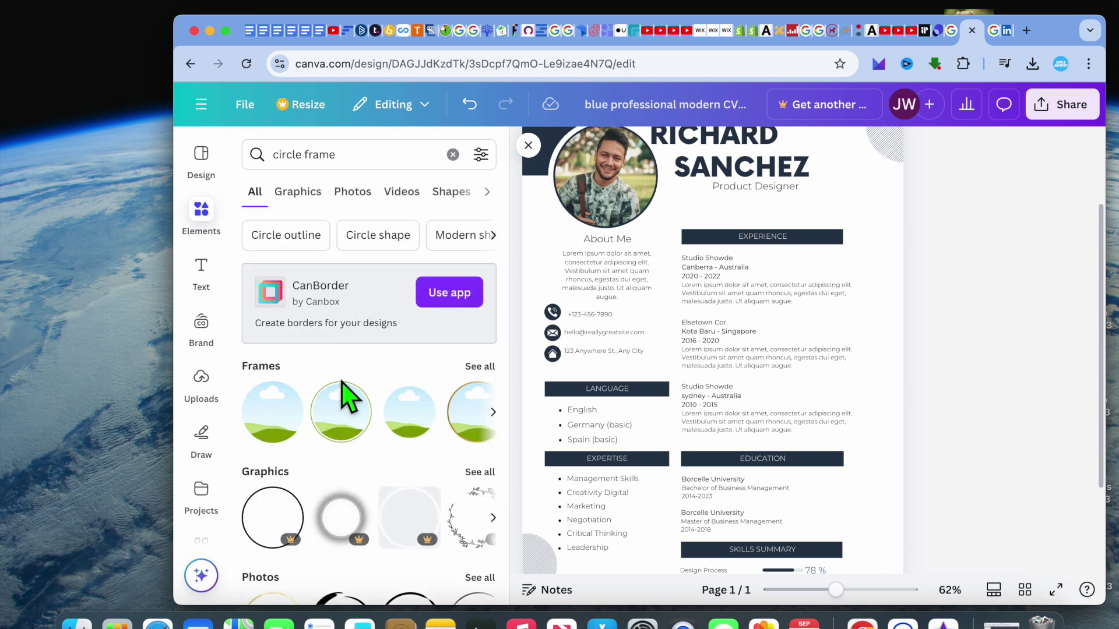
{"action": "left_click", "coordinate": [273, 416]}
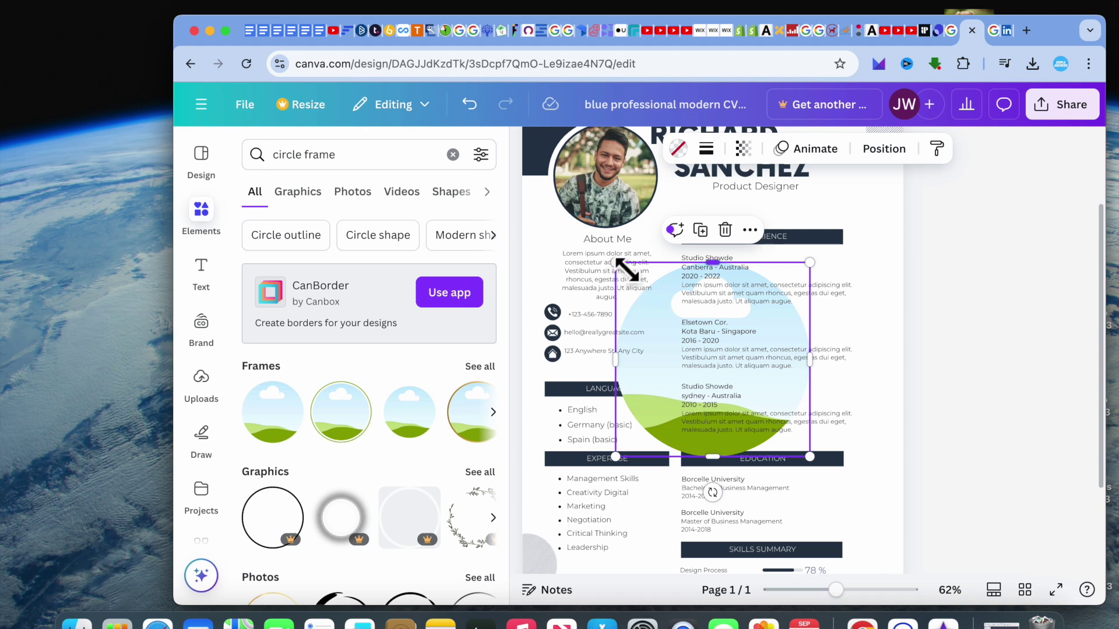
Step: Shrink the circle frame to icon size and place it under the address line
{"action": "left_click_drag", "start_coordinate": [616, 262], "coordinate": [569, 380]}
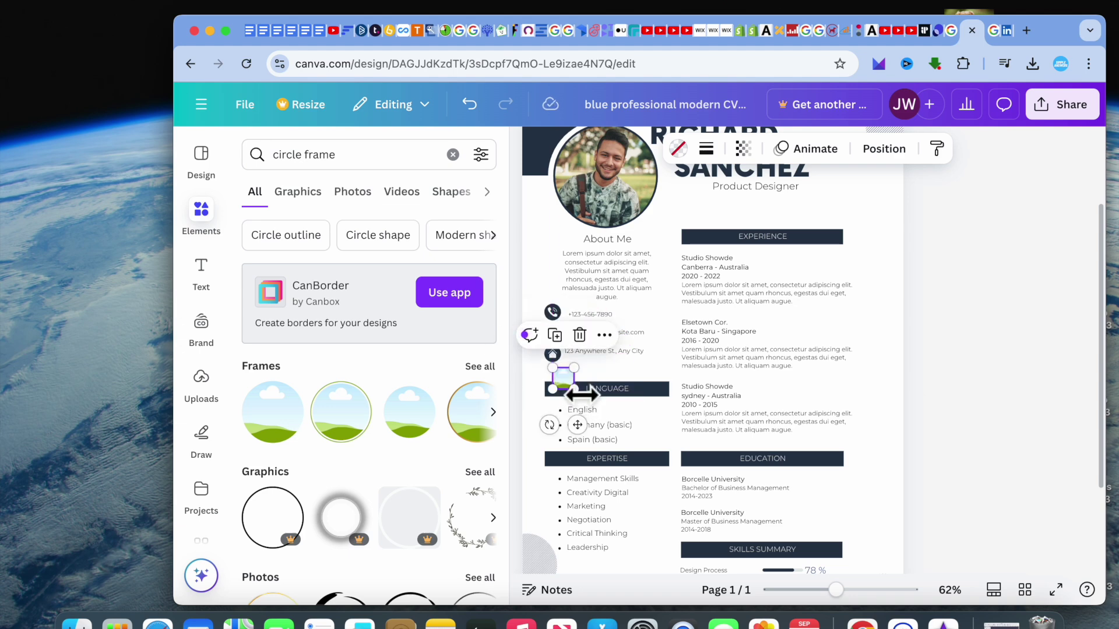
{"action": "left_click_drag", "start_coordinate": [566, 380], "coordinate": [571, 388]}
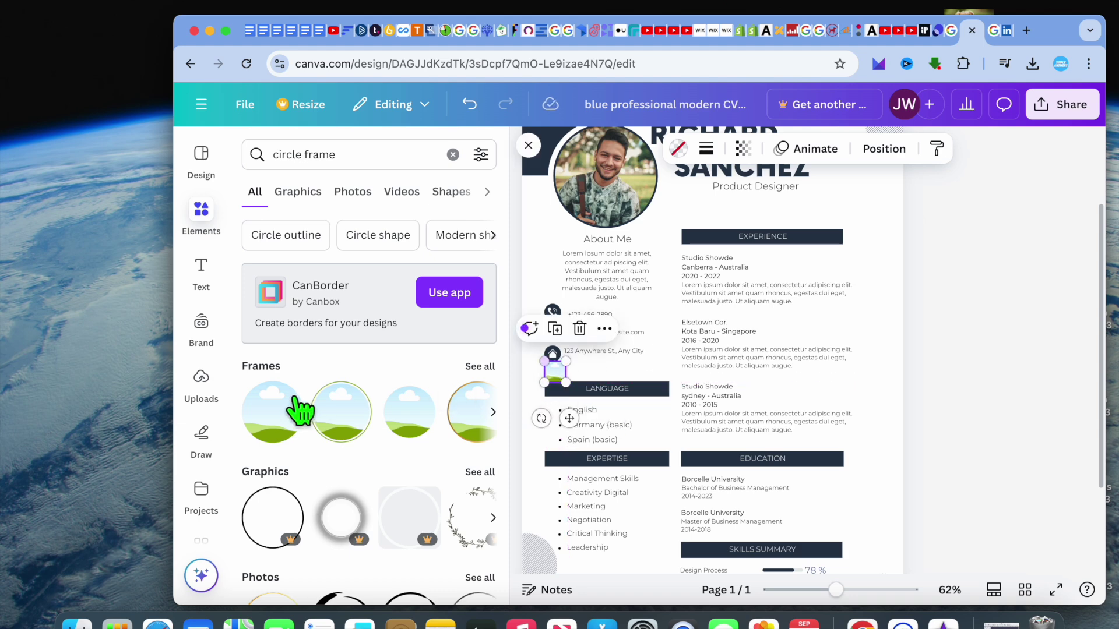
{"action": "left_click", "coordinate": [201, 384]}
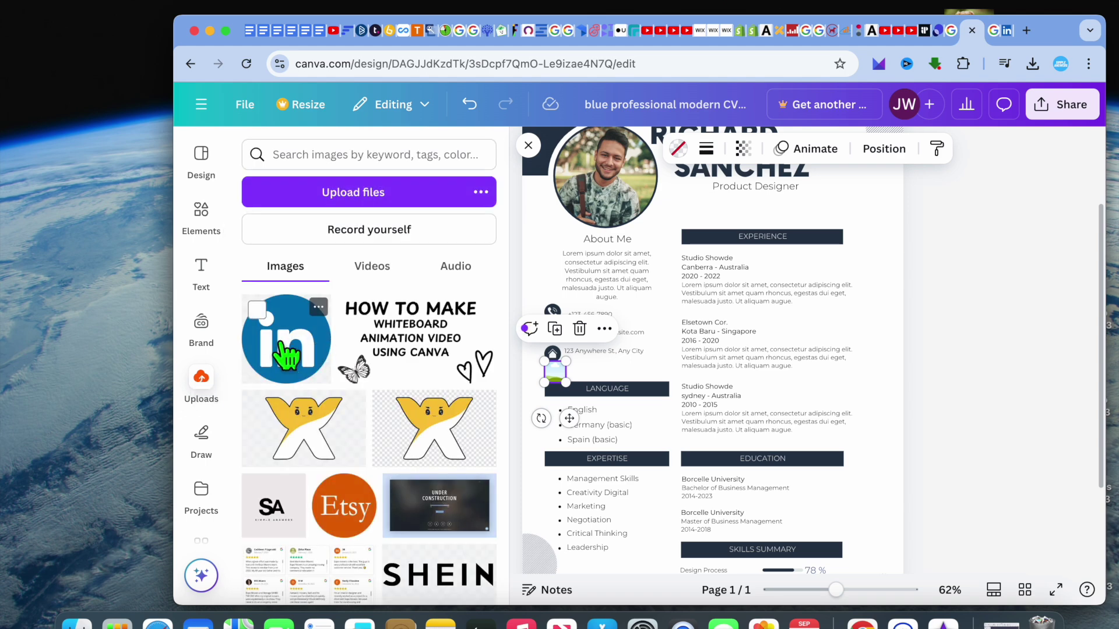
Step: Drop the uploaded LinkedIn logo into the small circle frame to form a LinkedIn icon
{"action": "left_click_drag", "start_coordinate": [284, 349], "coordinate": [569, 369]}
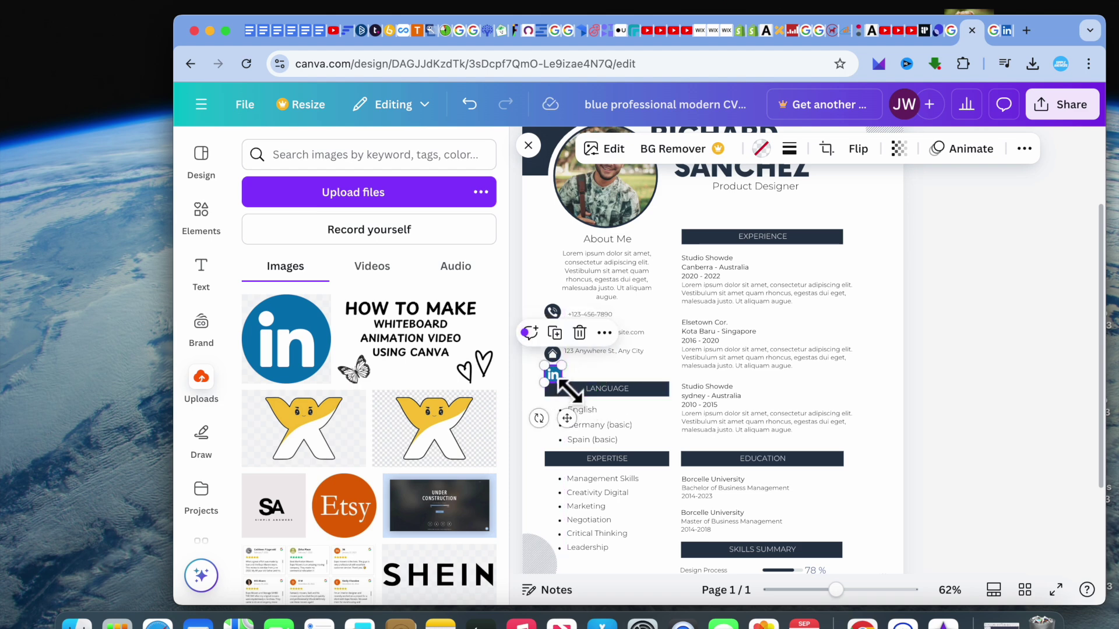
{"action": "left_click", "coordinate": [533, 388]}
{"action": "left_click", "coordinate": [558, 380]}
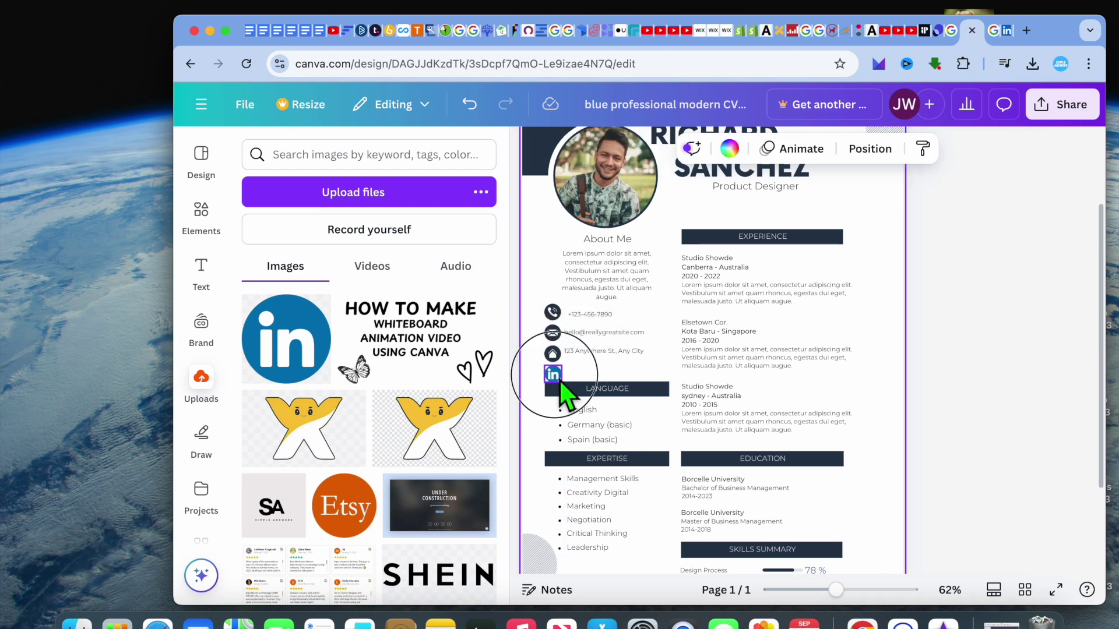
{"action": "left_click", "coordinate": [561, 382]}
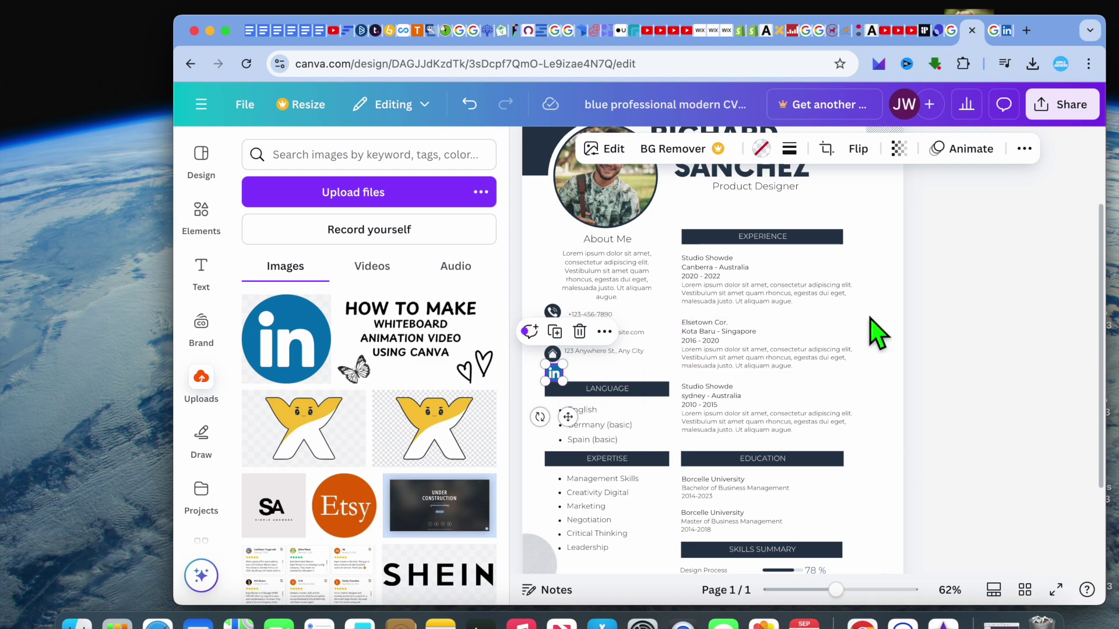
{"action": "left_click", "coordinate": [1007, 31]}
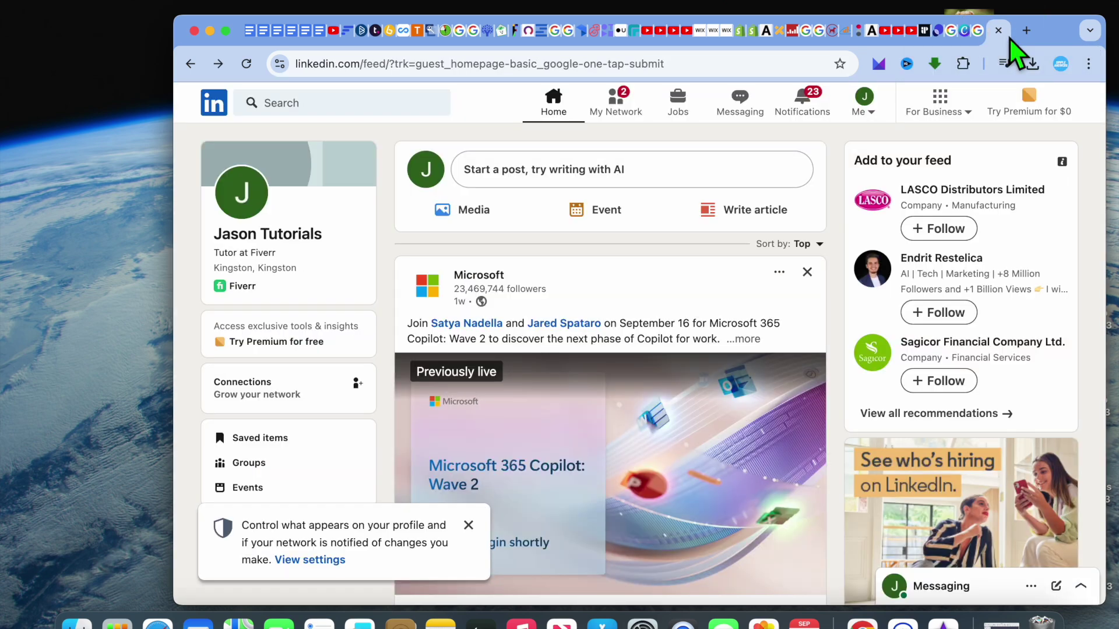
Step: Copy the web address of your own LinkedIn profile page
{"action": "left_click", "coordinate": [981, 40]}
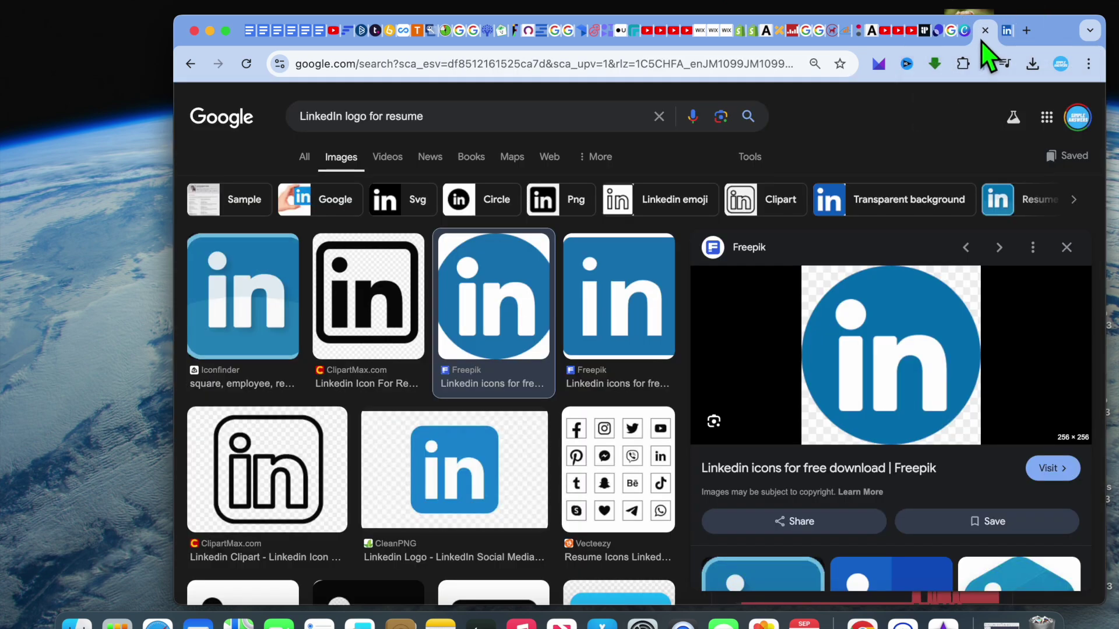
{"action": "left_click", "coordinate": [1007, 36]}
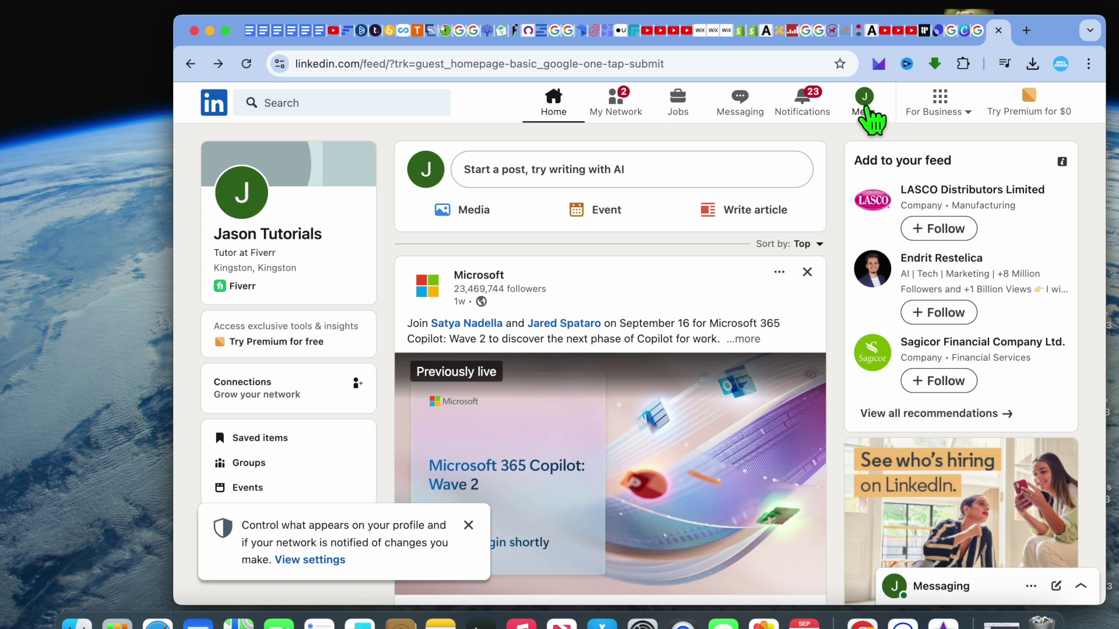
{"action": "left_click", "coordinate": [865, 105]}
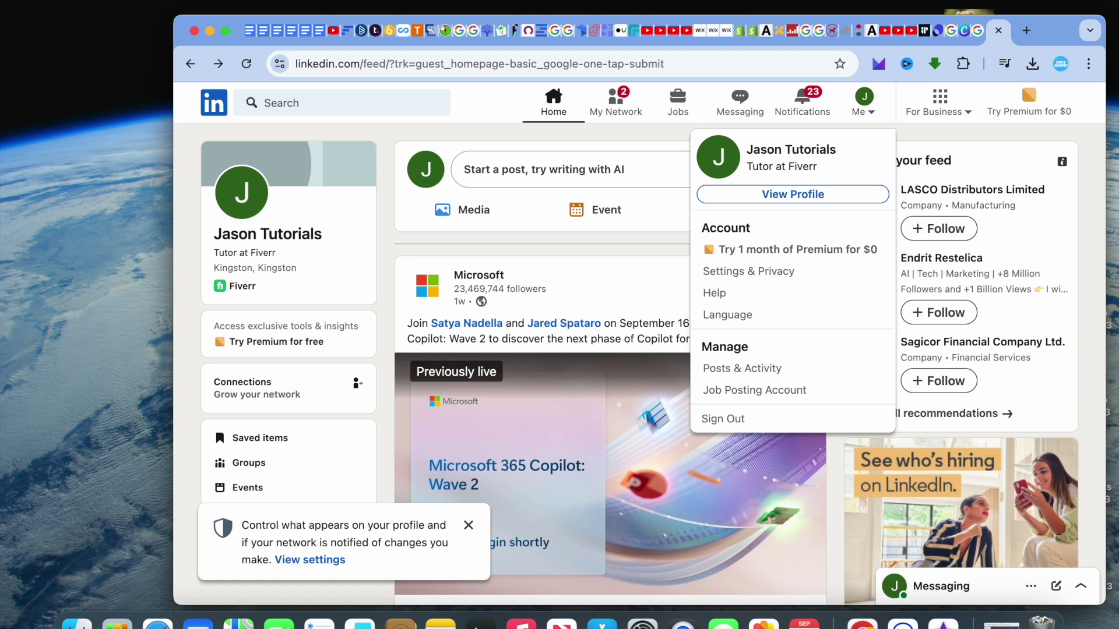
{"action": "left_click", "coordinate": [822, 197]}
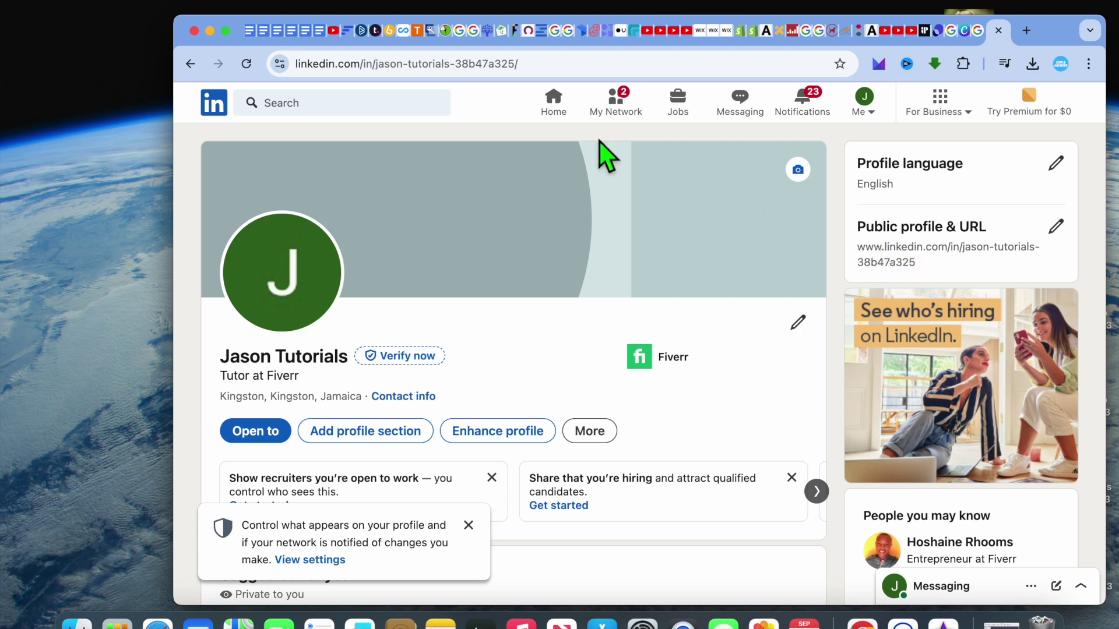
{"action": "left_click_drag", "start_coordinate": [544, 63], "coordinate": [250, 58]}
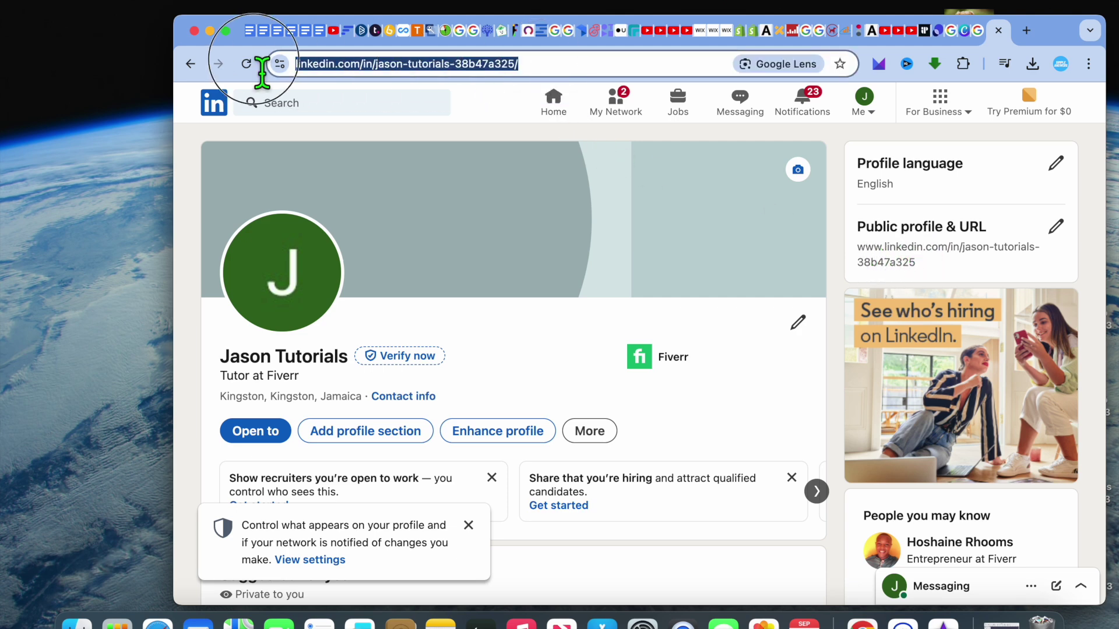
{"action": "right_click", "coordinate": [349, 66]}
{"action": "left_click", "coordinate": [396, 190]}
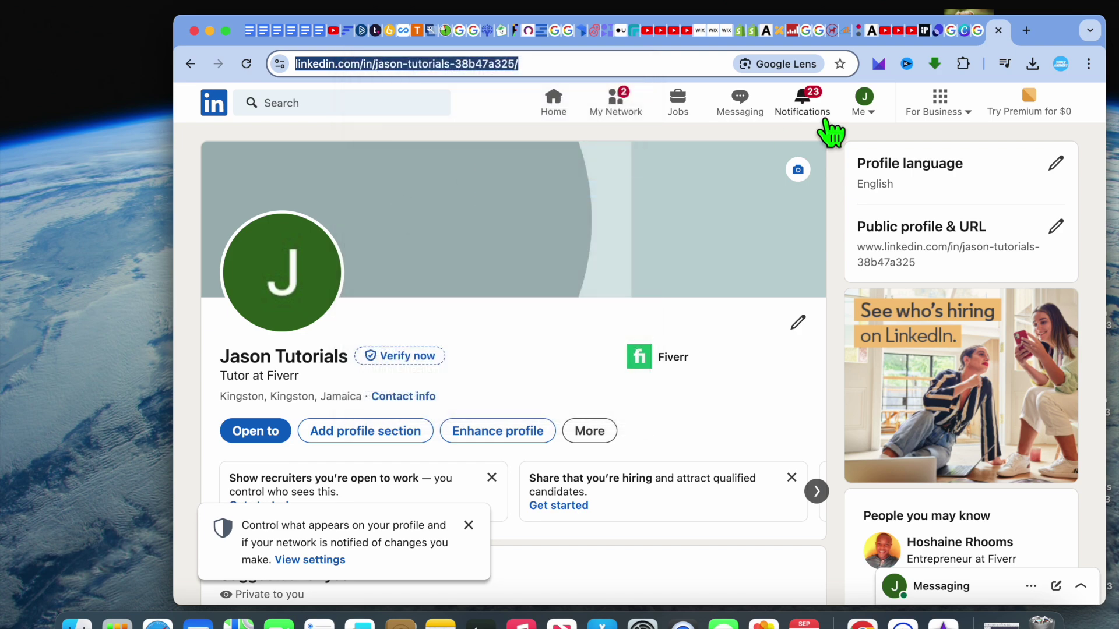
{"action": "left_click", "coordinate": [967, 32]}
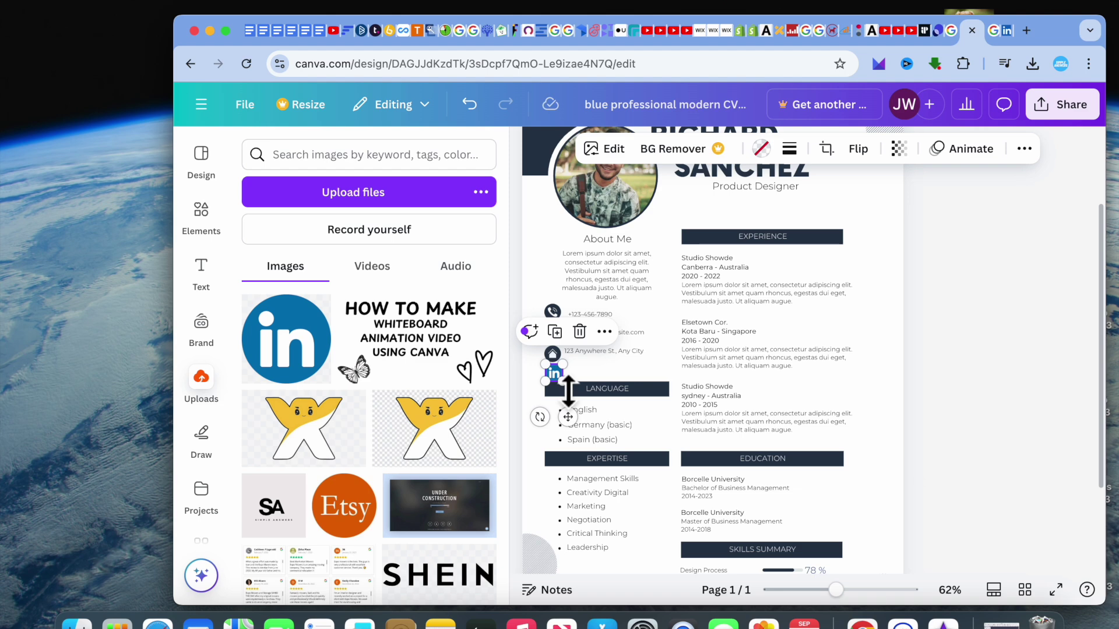
Step: Hyperlink the LinkedIn icon to the copied LinkedIn profile address
{"action": "left_click", "coordinate": [605, 333]}
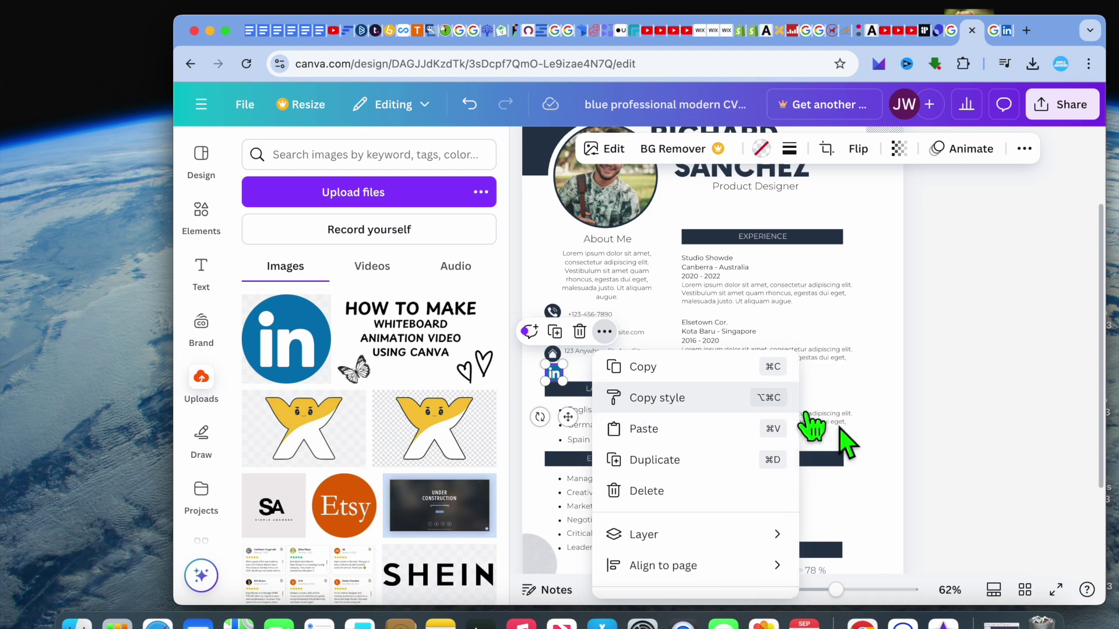
{"action": "left_click", "coordinate": [893, 431]}
{"action": "scroll", "coordinate": [897, 449], "scroll_direction": "down", "scroll_amount": 3}
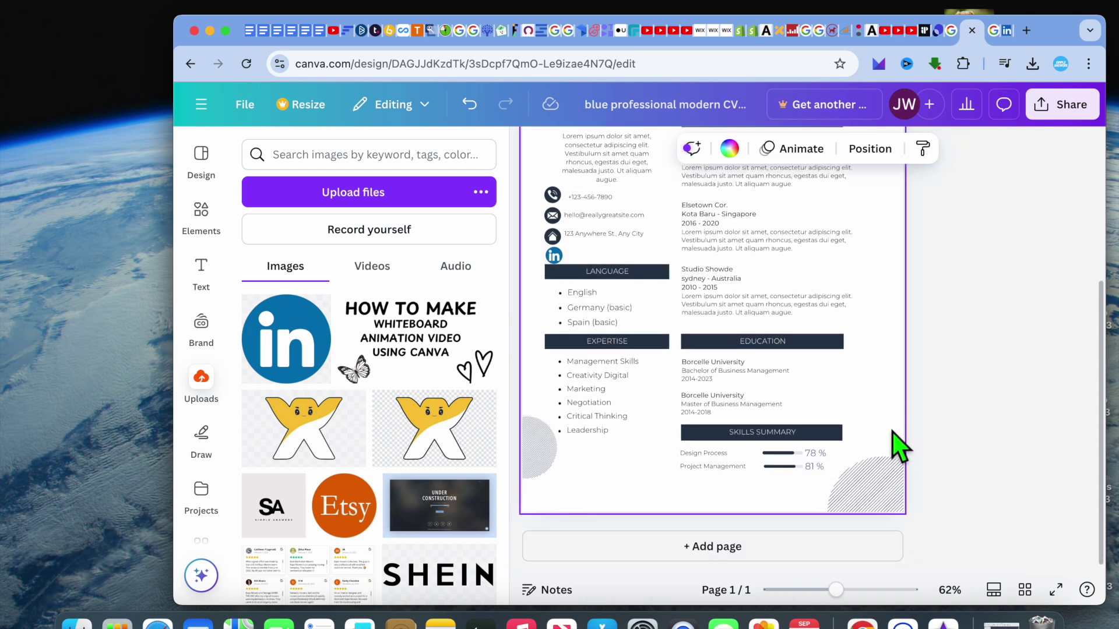
{"action": "left_click", "coordinate": [557, 258]}
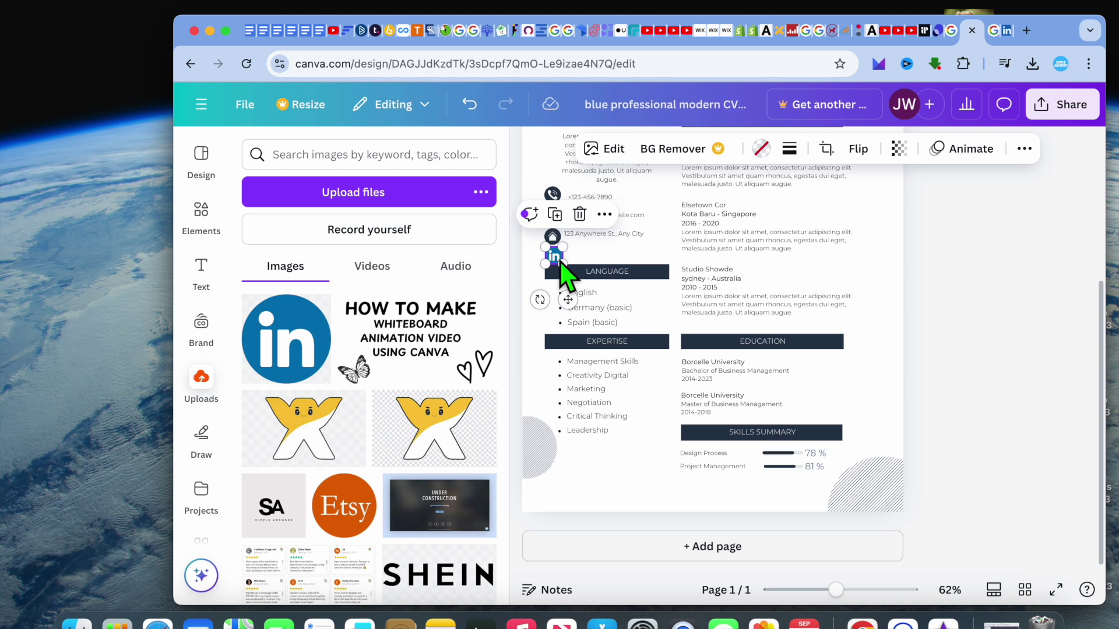
{"action": "left_click", "coordinate": [605, 216]}
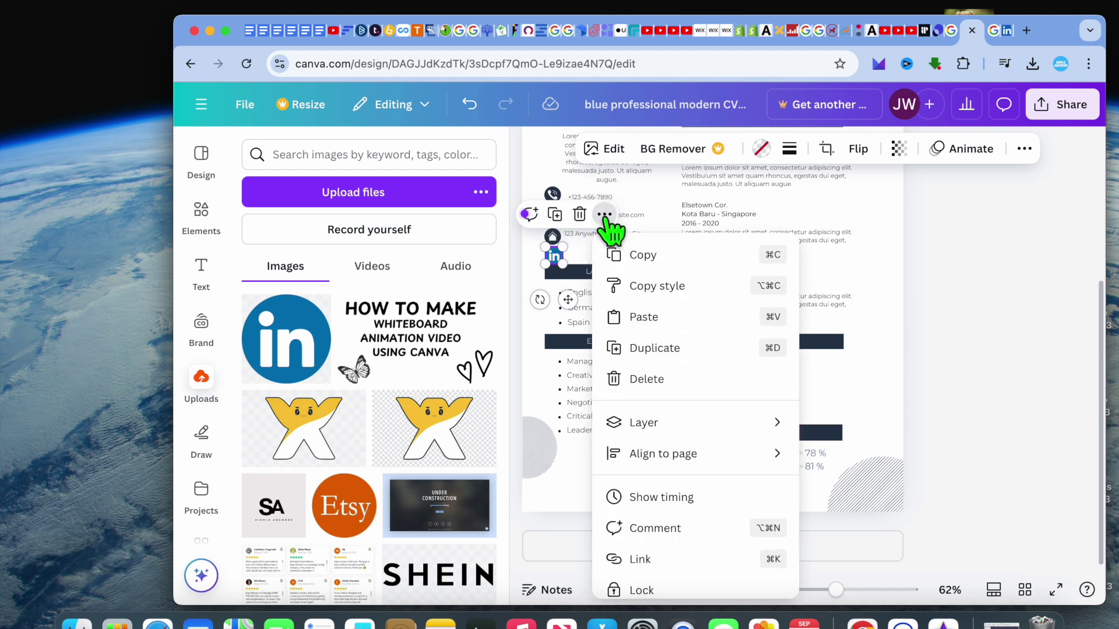
{"action": "left_click", "coordinate": [646, 561]}
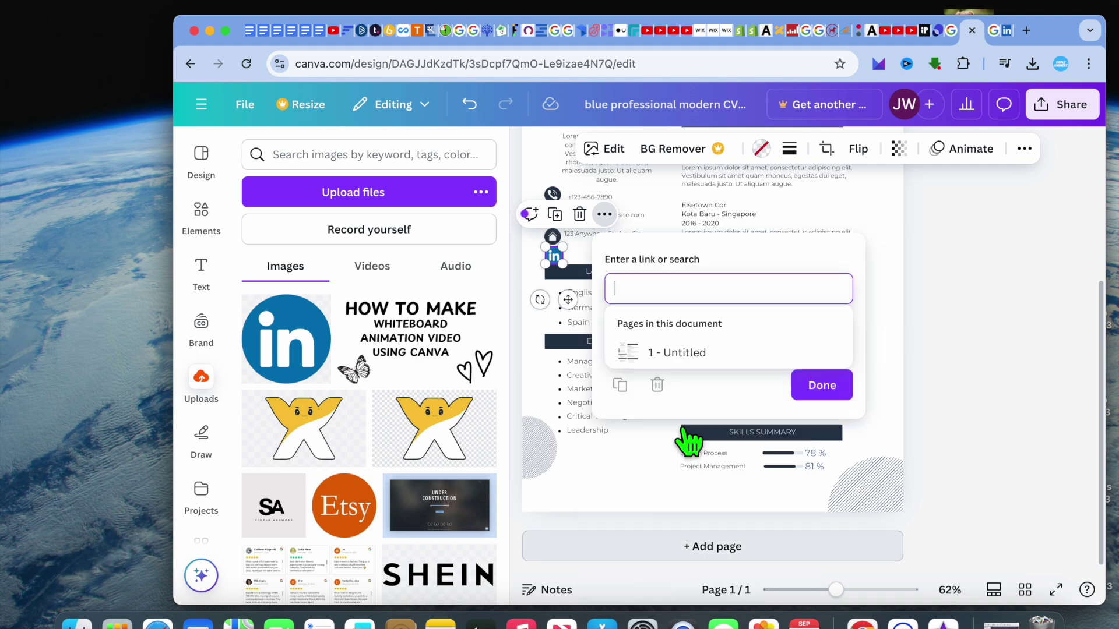
{"action": "right_click", "coordinate": [646, 289]}
{"action": "left_click", "coordinate": [690, 408]}
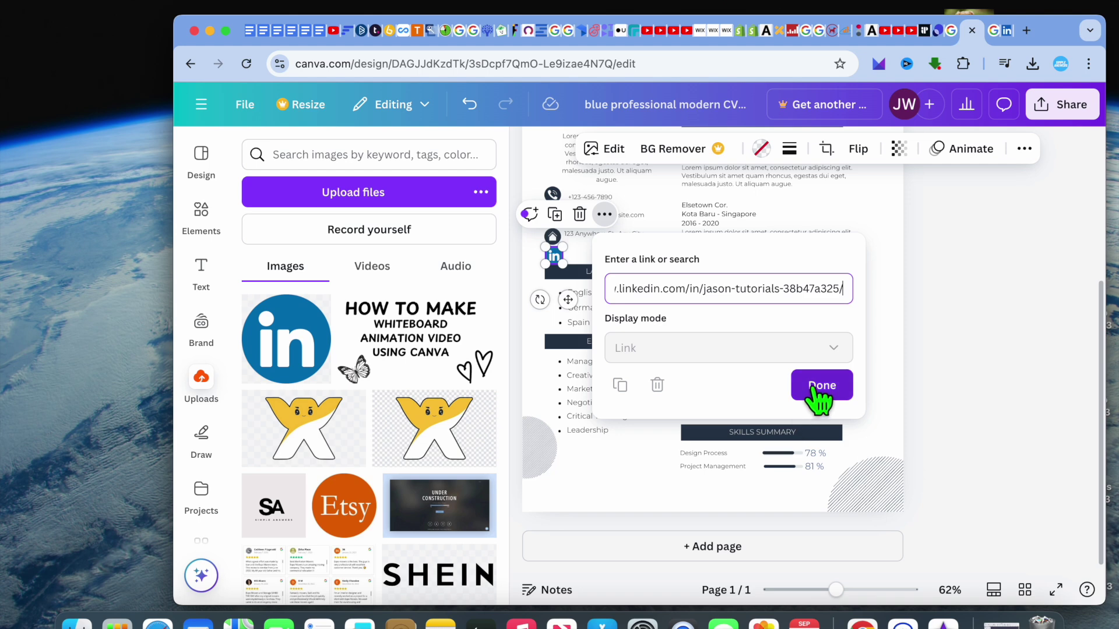
{"action": "left_click", "coordinate": [816, 387]}
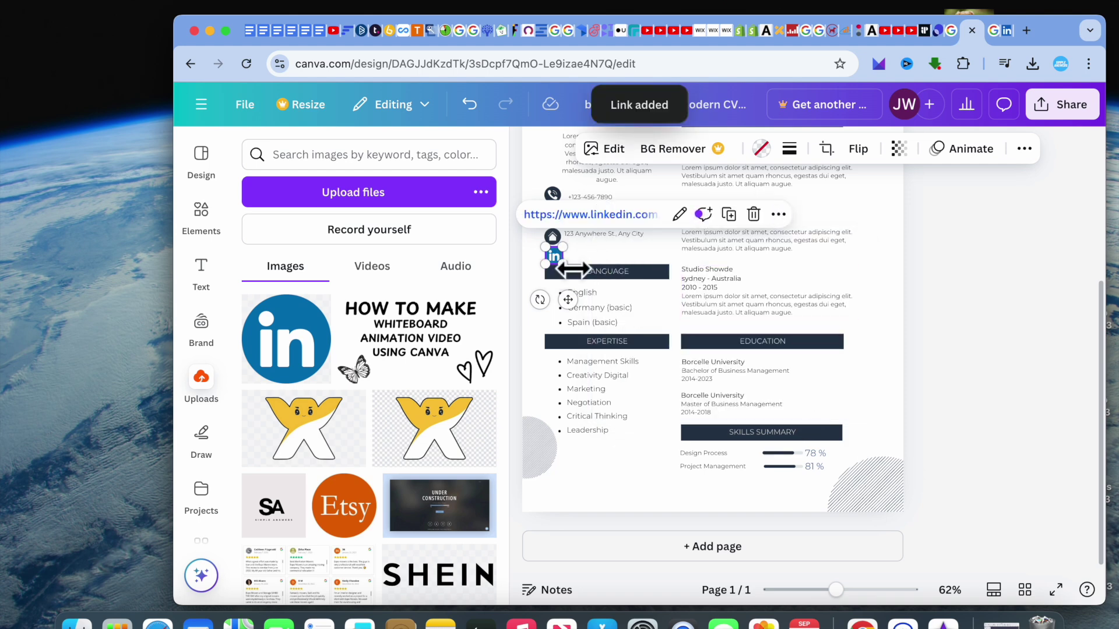
{"action": "left_click", "coordinate": [607, 258]}
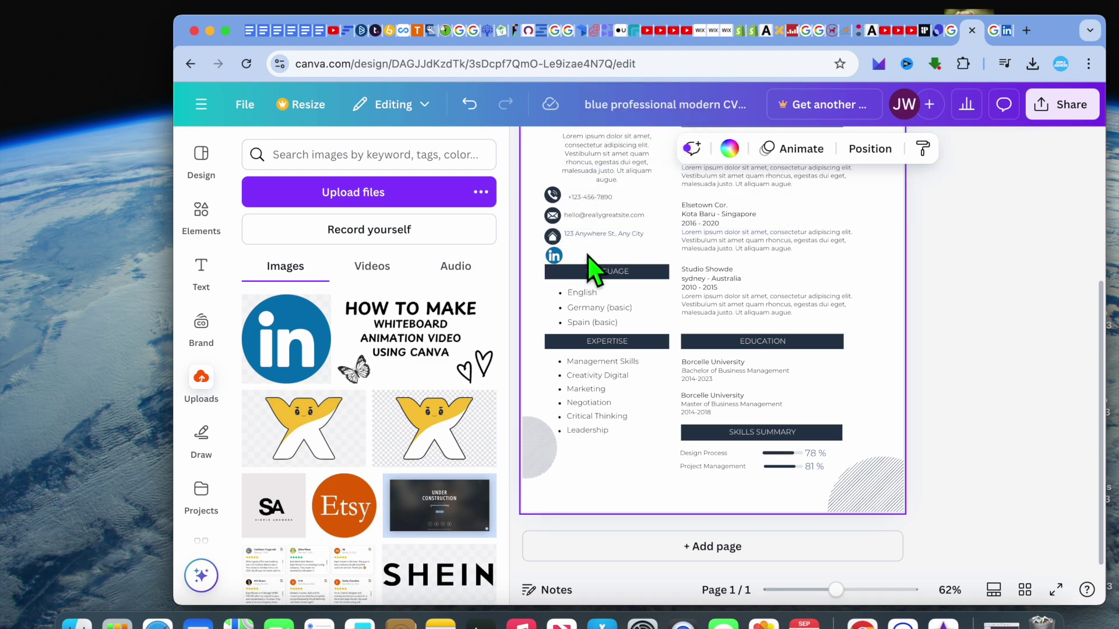
Step: Add a 'Your paragraph text' box and position it beside the LinkedIn icon
{"action": "left_click", "coordinate": [209, 274]}
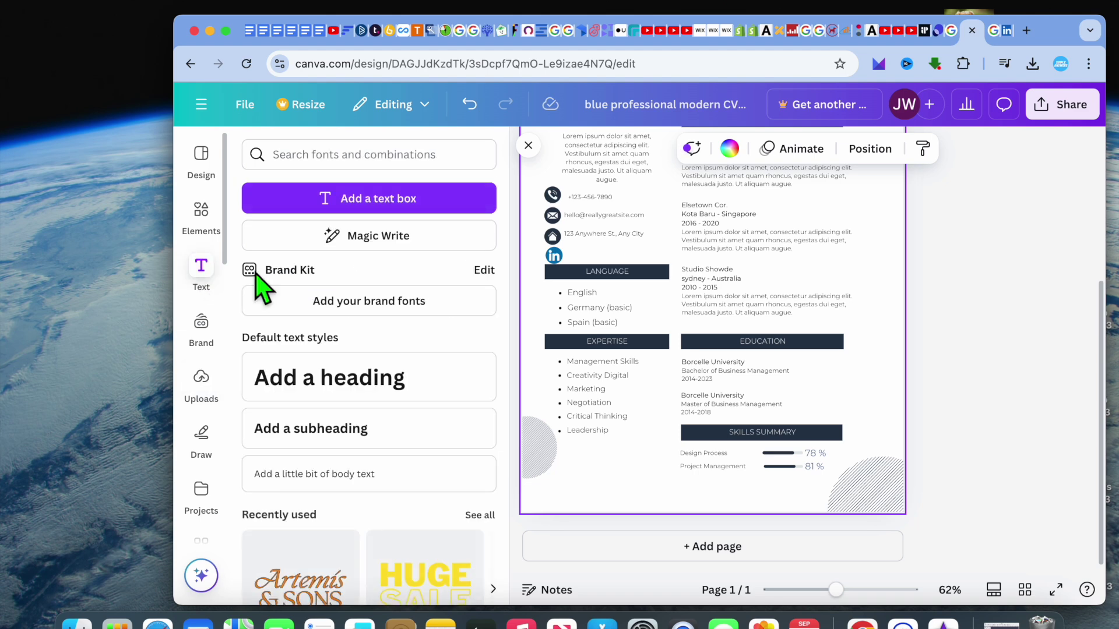
{"action": "left_click", "coordinate": [364, 210]}
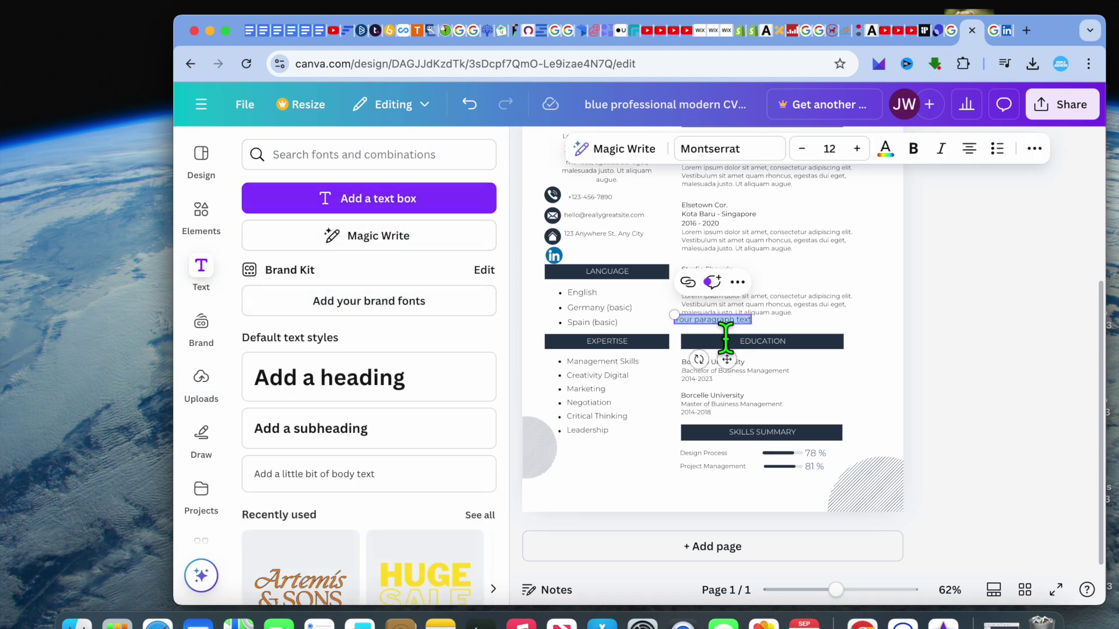
{"action": "left_click", "coordinate": [688, 373]}
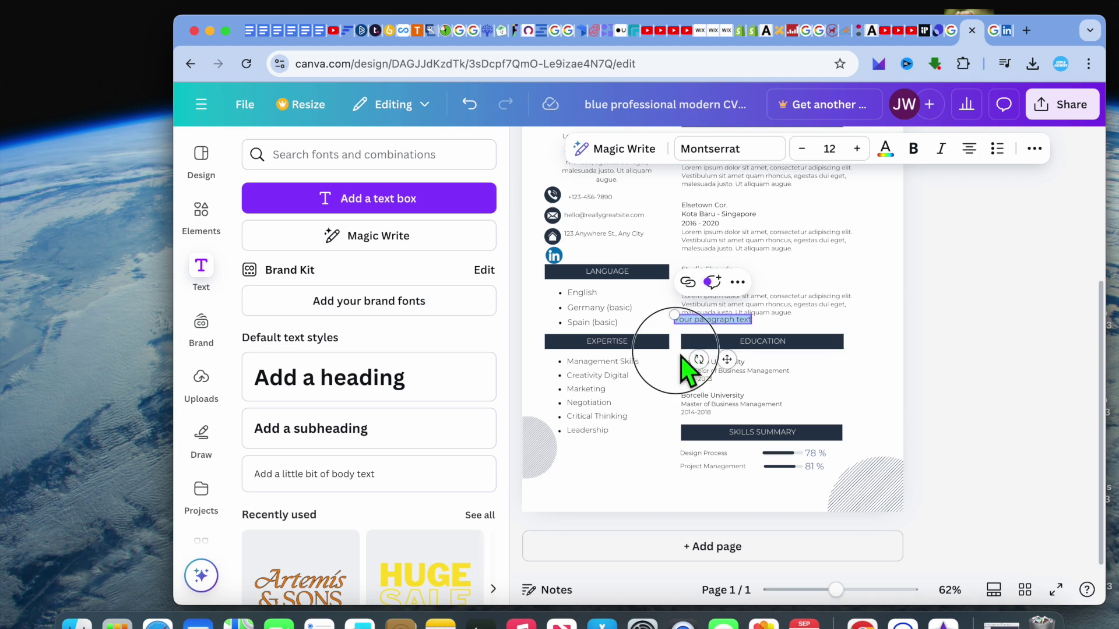
{"action": "left_click_drag", "start_coordinate": [712, 321], "coordinate": [604, 264]}
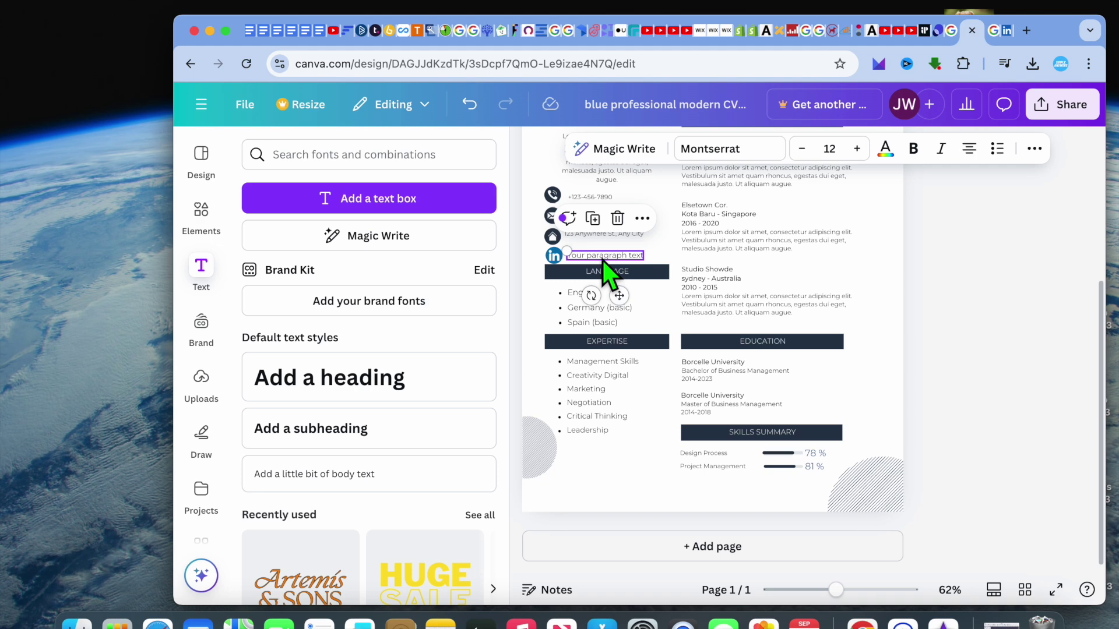
Step: Link the new text line to the pasted LinkedIn profile address
{"action": "double_click", "coordinate": [594, 258]}
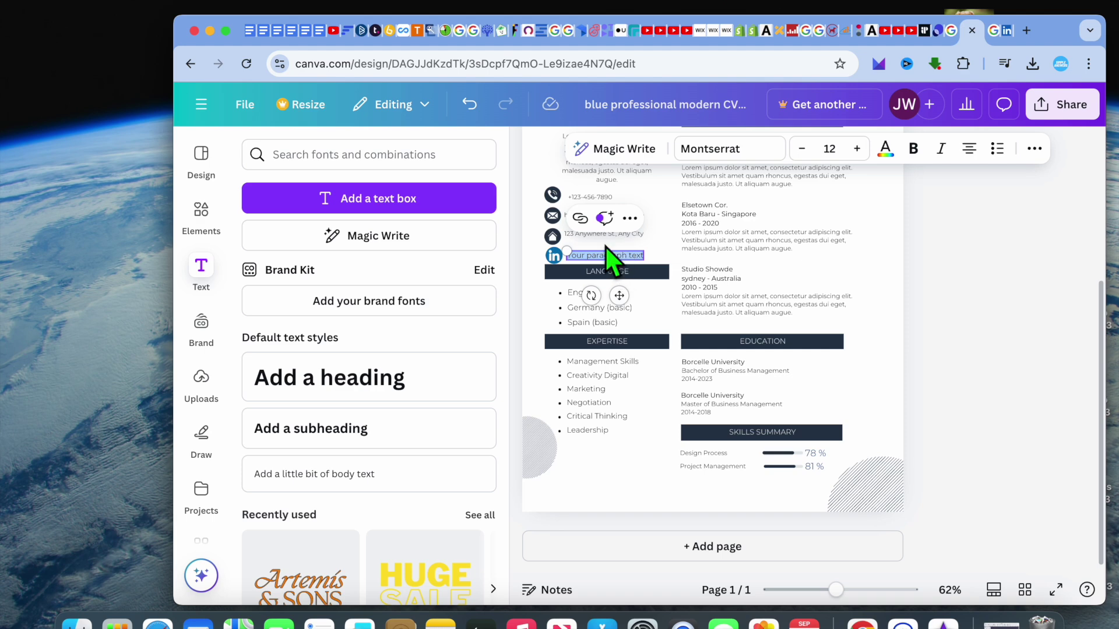
{"action": "left_click", "coordinate": [580, 218]}
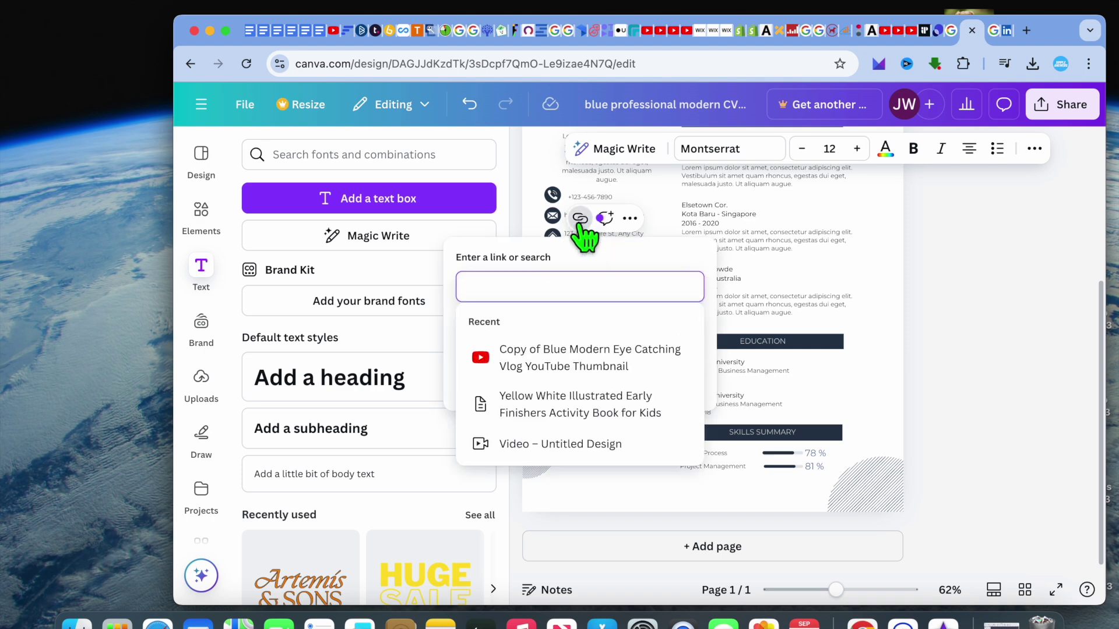
{"action": "right_click", "coordinate": [550, 296]}
{"action": "left_click", "coordinate": [592, 402]}
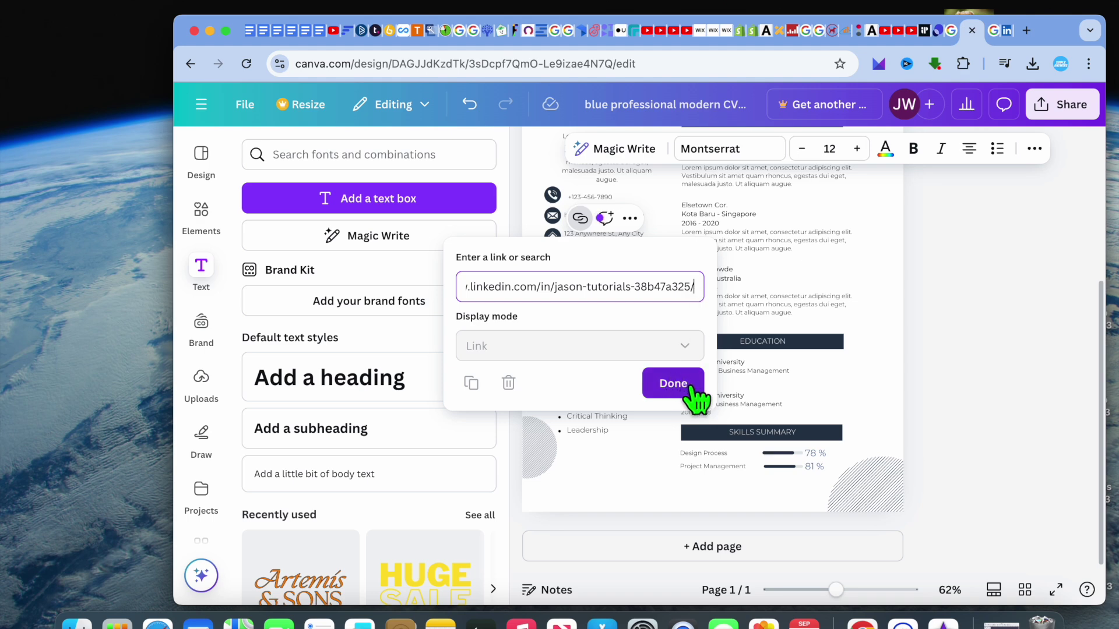
{"action": "left_click", "coordinate": [688, 389]}
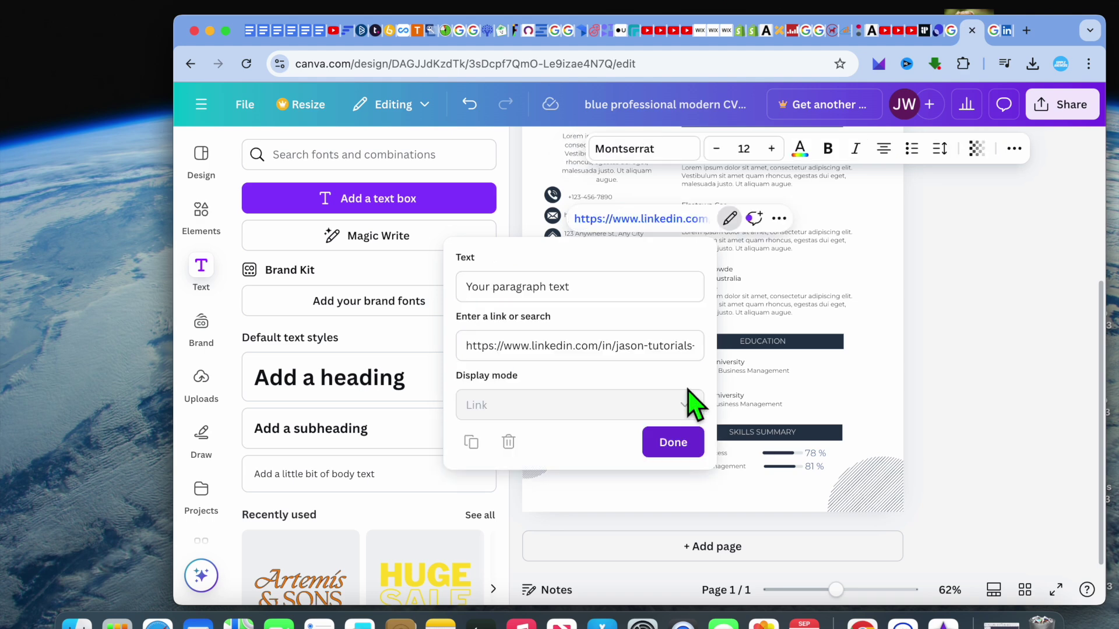
{"action": "left_click", "coordinate": [674, 447]}
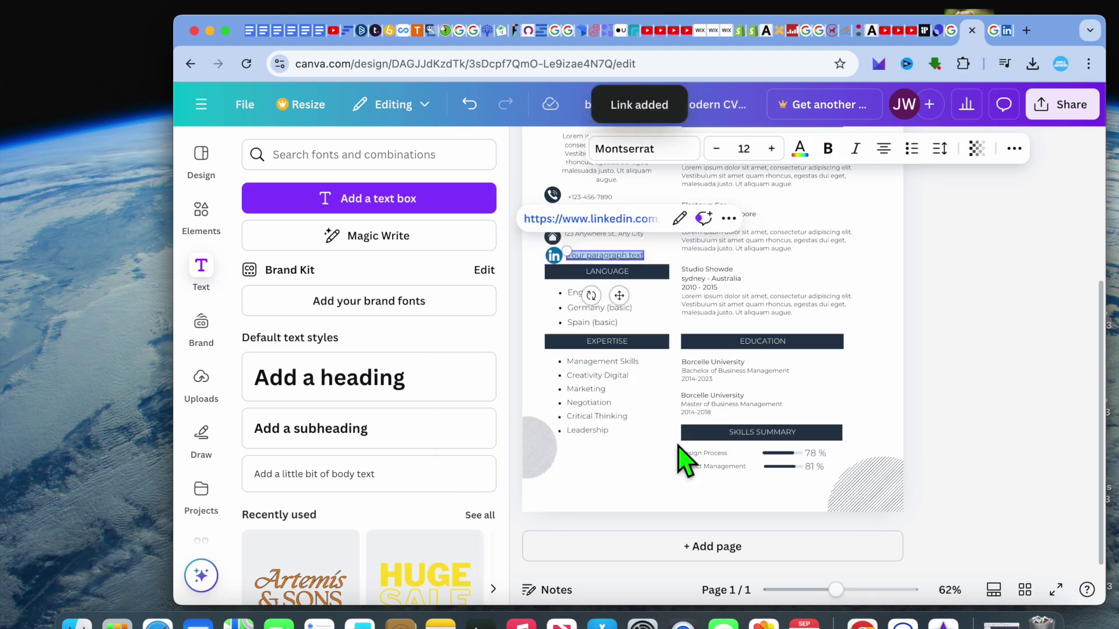
Step: Download the resume as a PDF Standard file instead of PNG
{"action": "left_click", "coordinate": [1052, 112]}
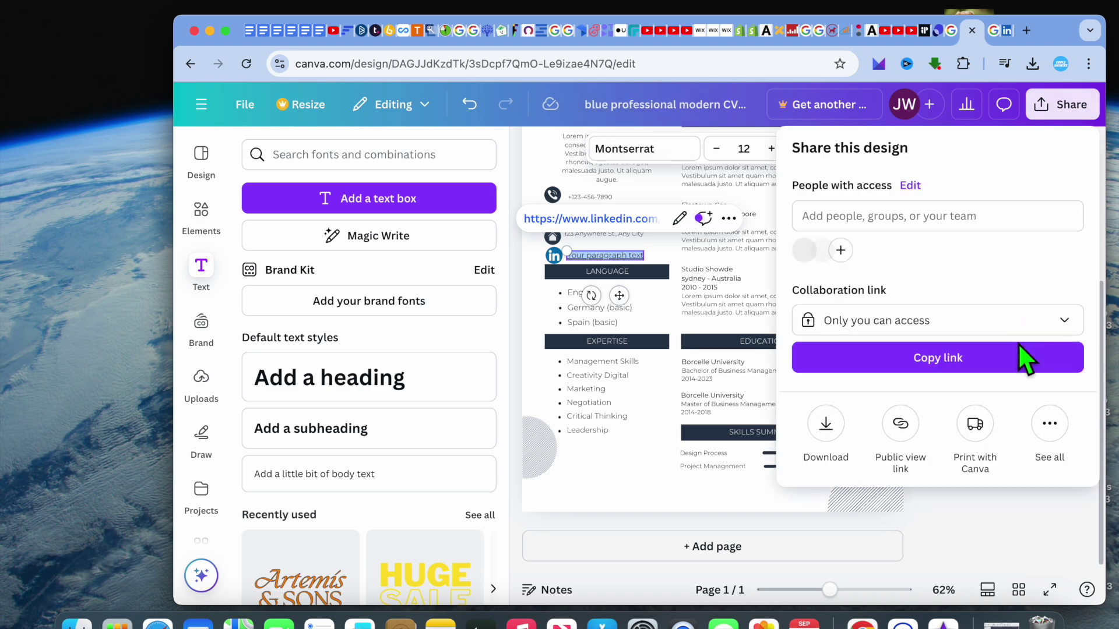
{"action": "left_click", "coordinate": [826, 432]}
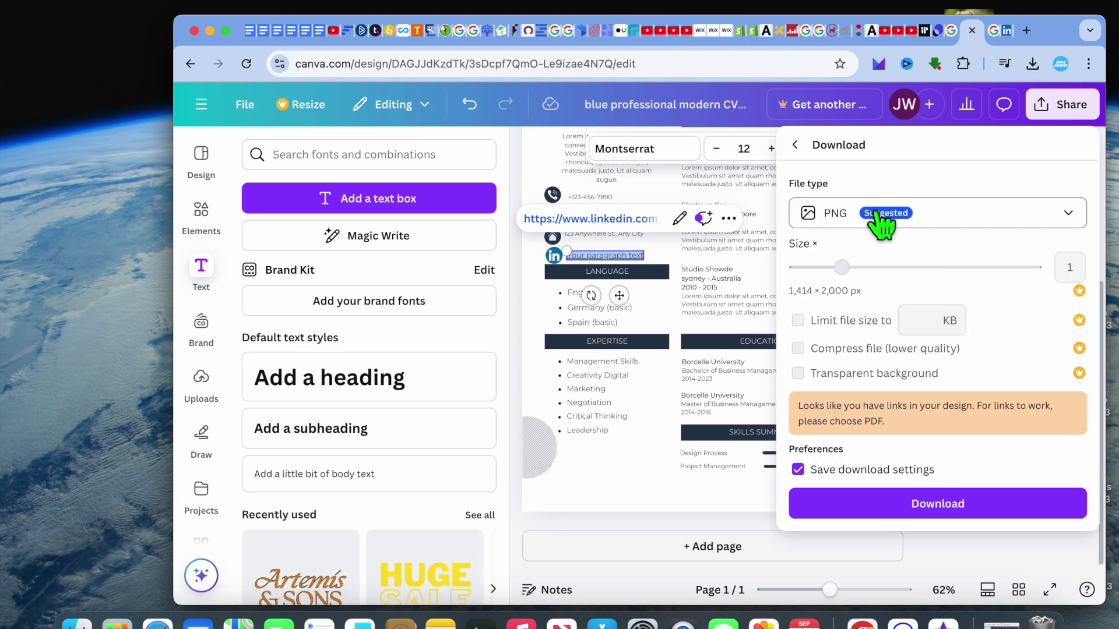
{"action": "left_click", "coordinate": [945, 214]}
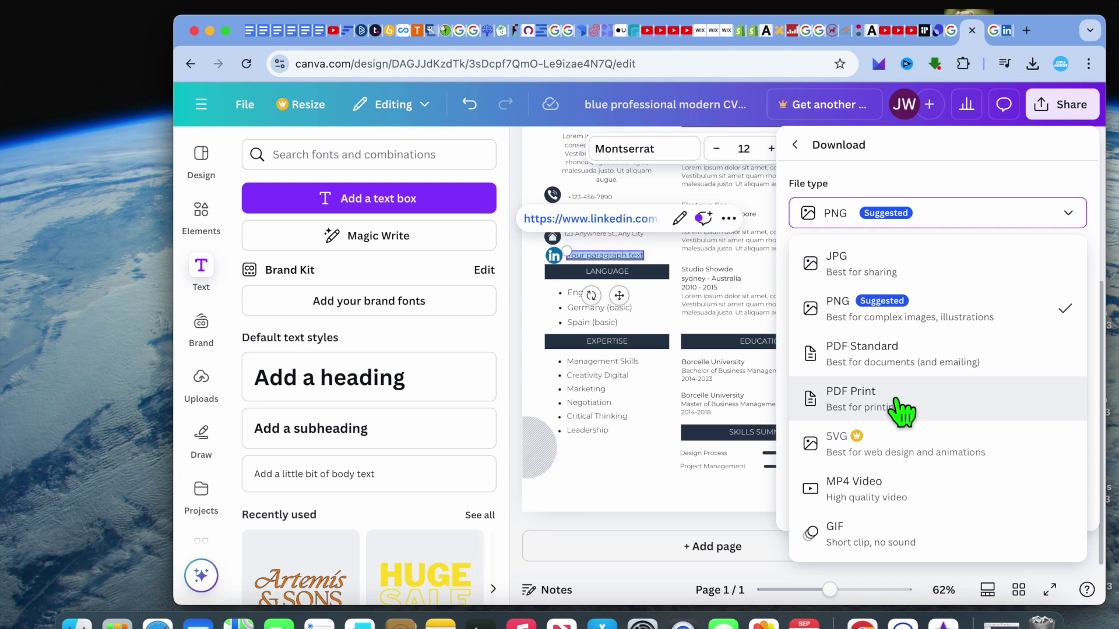
{"action": "left_click", "coordinate": [897, 353]}
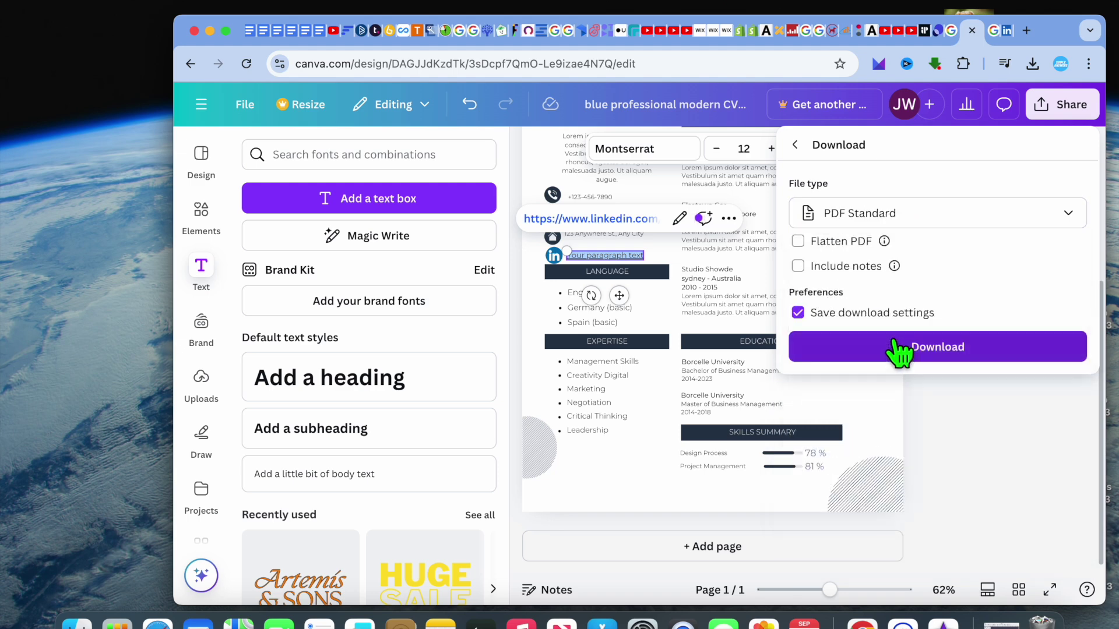
{"action": "left_click", "coordinate": [899, 349]}
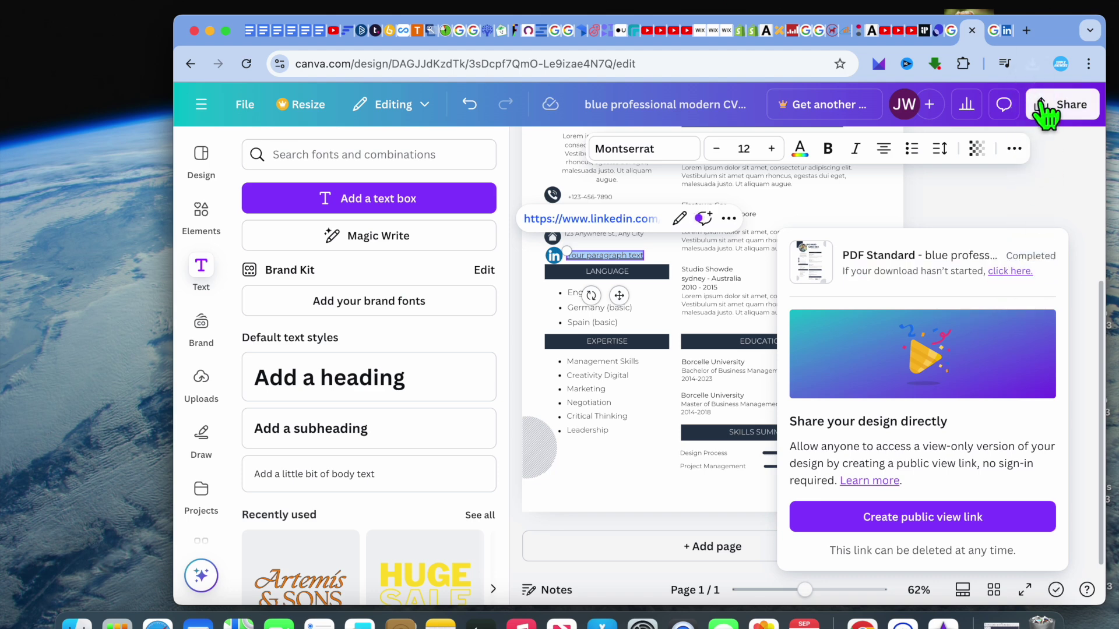
Step: Open blue professional modern CV resume.pdf and confirm its LinkedIn icon opens the profile
{"action": "left_click", "coordinate": [1036, 67]}
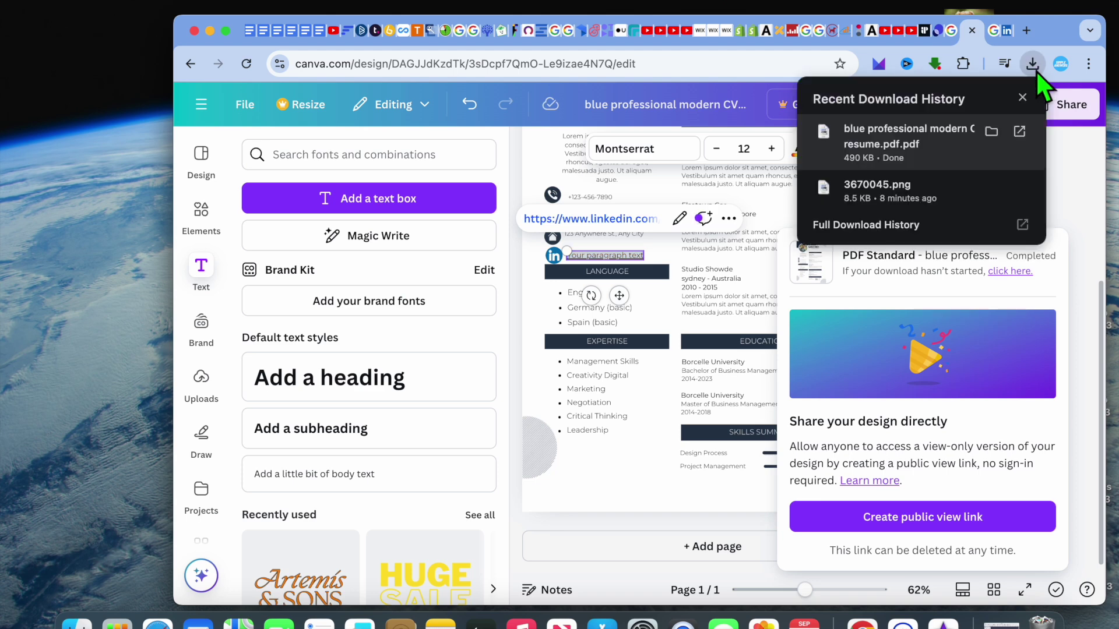
{"action": "left_click", "coordinate": [959, 147]}
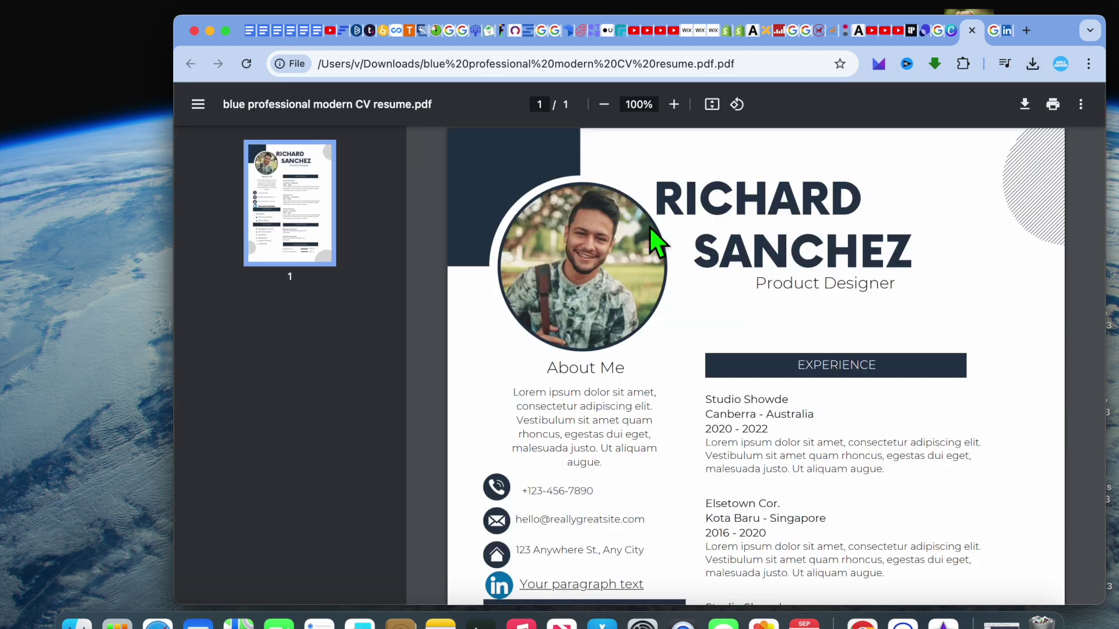
{"action": "scroll", "coordinate": [659, 242], "scroll_direction": "down", "scroll_amount": 4}
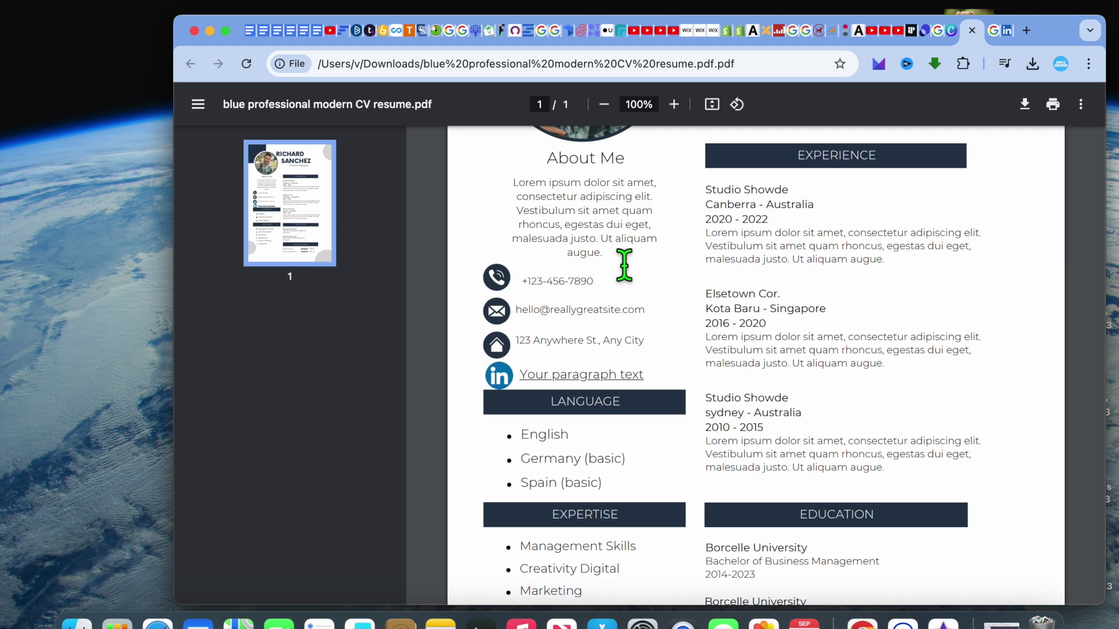
{"action": "left_click", "coordinate": [497, 377]}
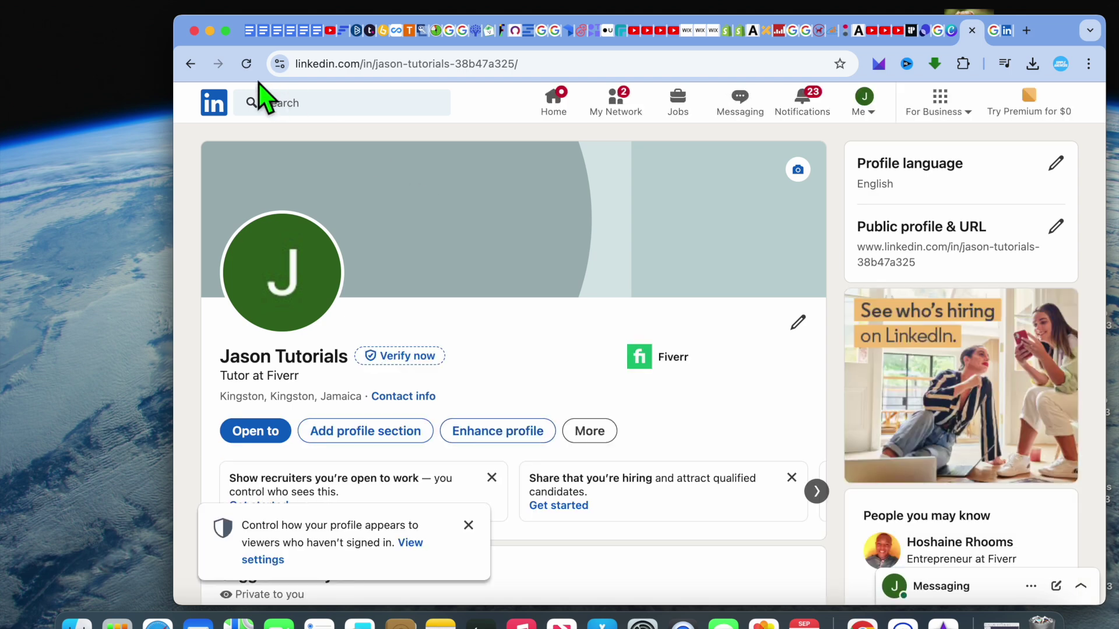
{"action": "left_click", "coordinate": [198, 65]}
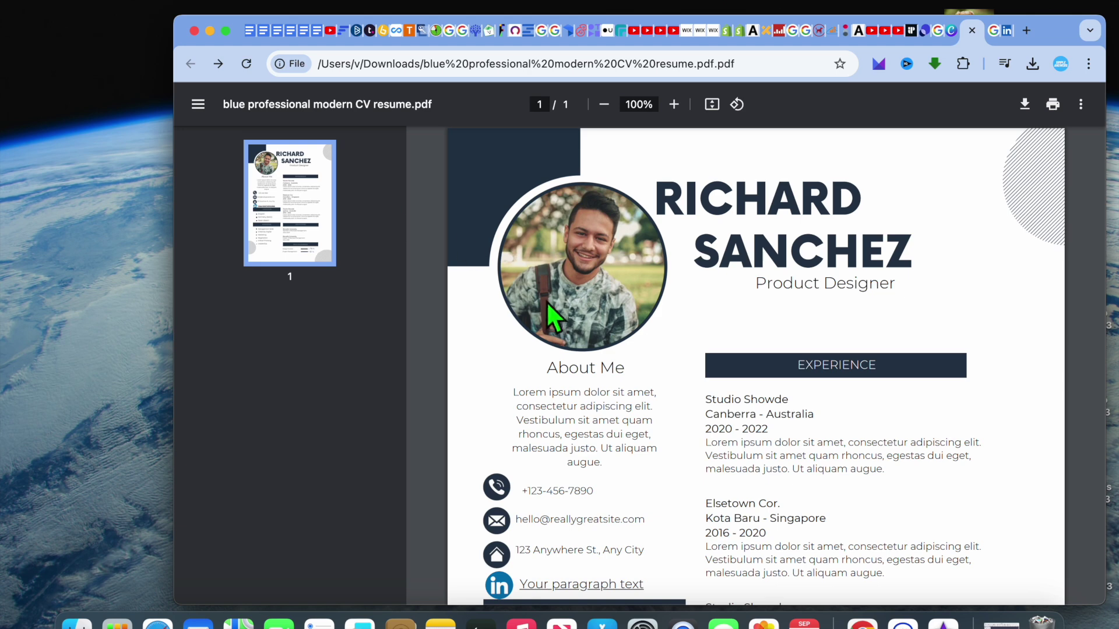
{"action": "scroll", "coordinate": [547, 303], "scroll_direction": "down", "scroll_amount": 4}
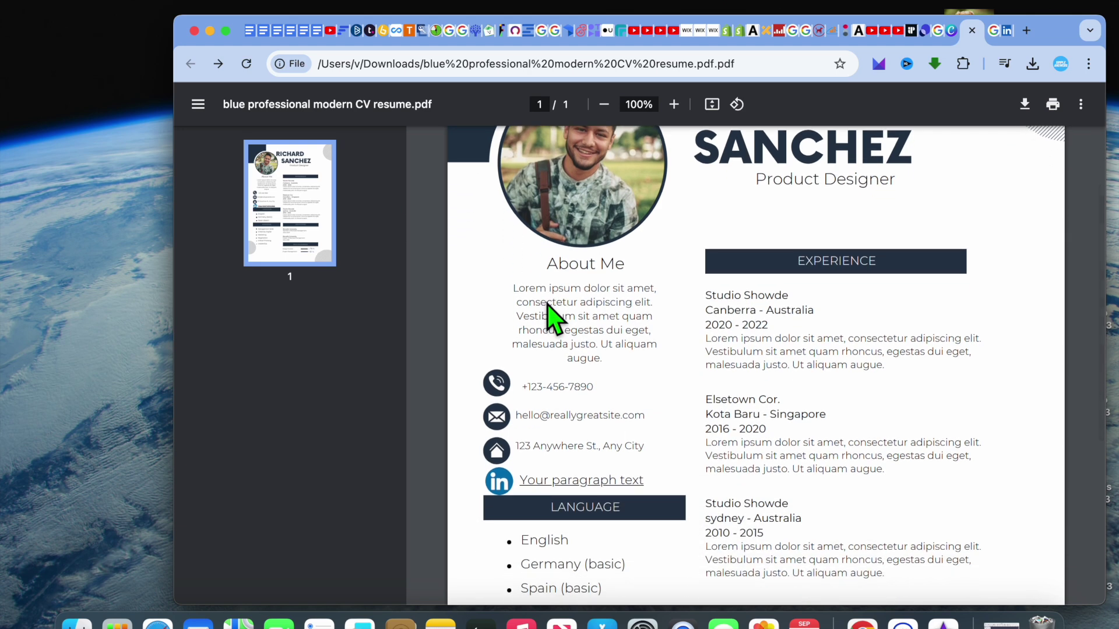